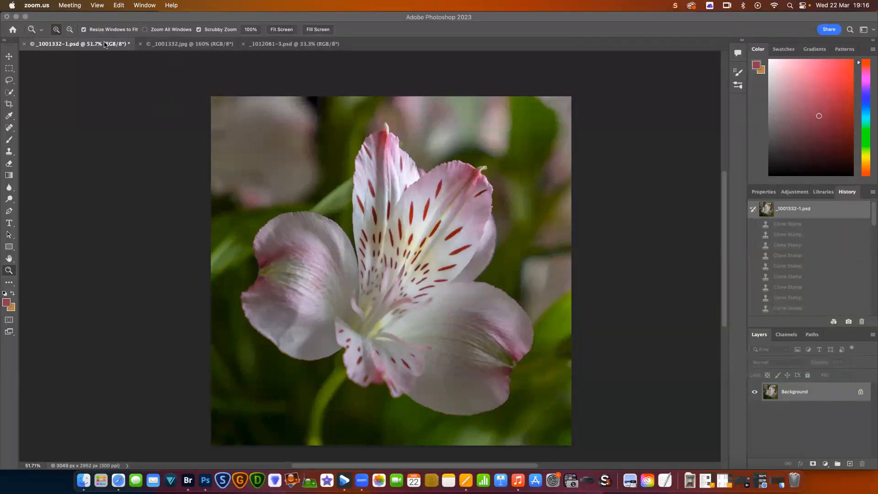
Compare the finished flower image in _1001332.jpg with the original photo _1001332-1.psd.
click(190, 46)
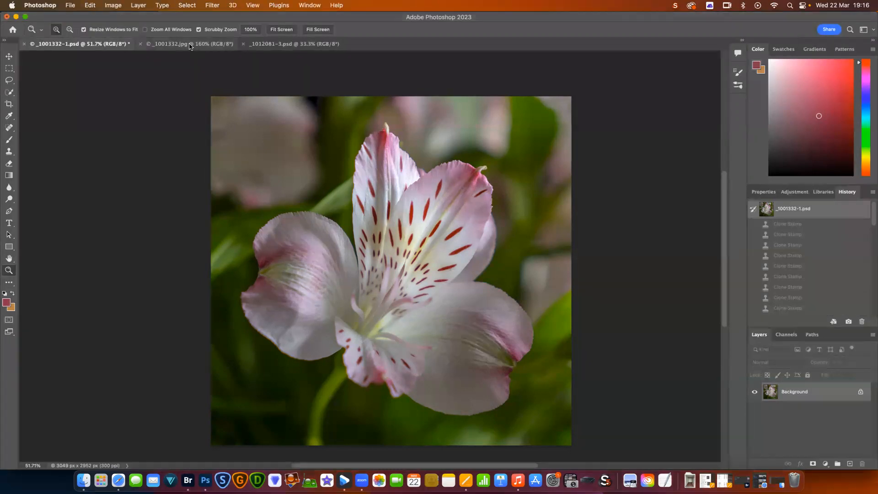
click(190, 44)
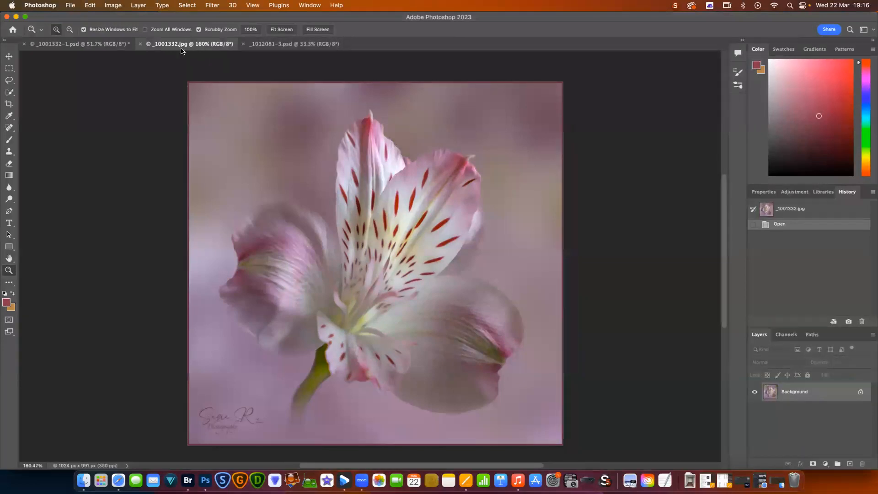
click(74, 45)
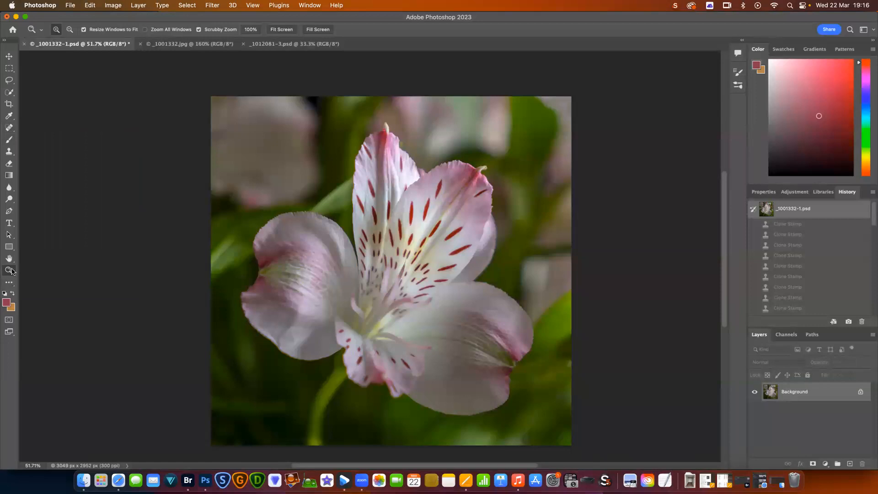
Heal the blemishes along the outer left edge of the tall upper petal with a Content-Aware Spot Healing Brush of size 35.
drag(412, 277, 439, 268)
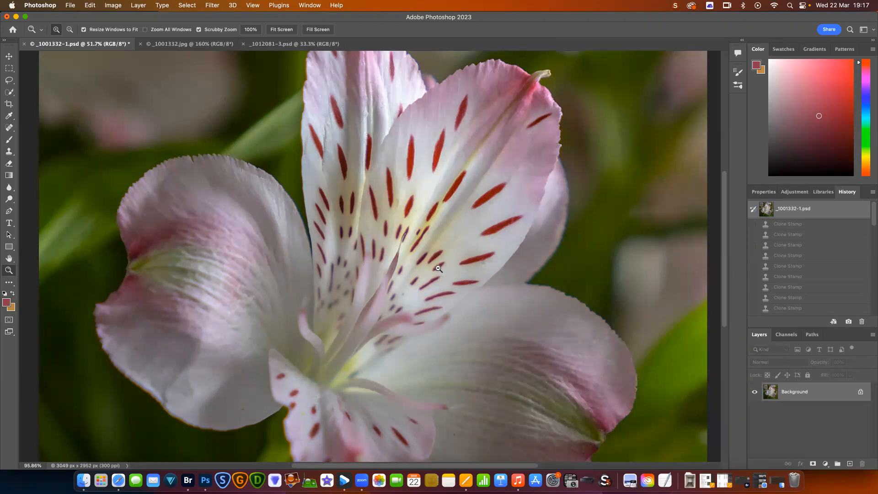
drag(438, 268, 435, 270)
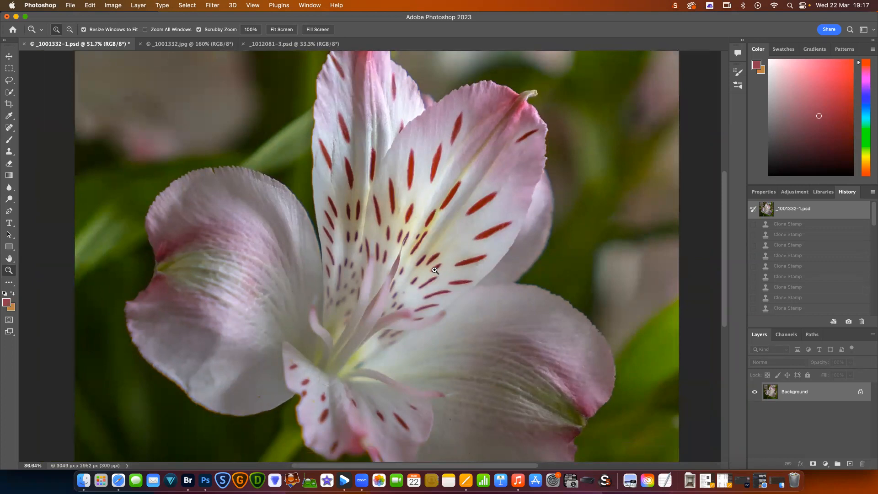
drag(435, 270, 438, 271)
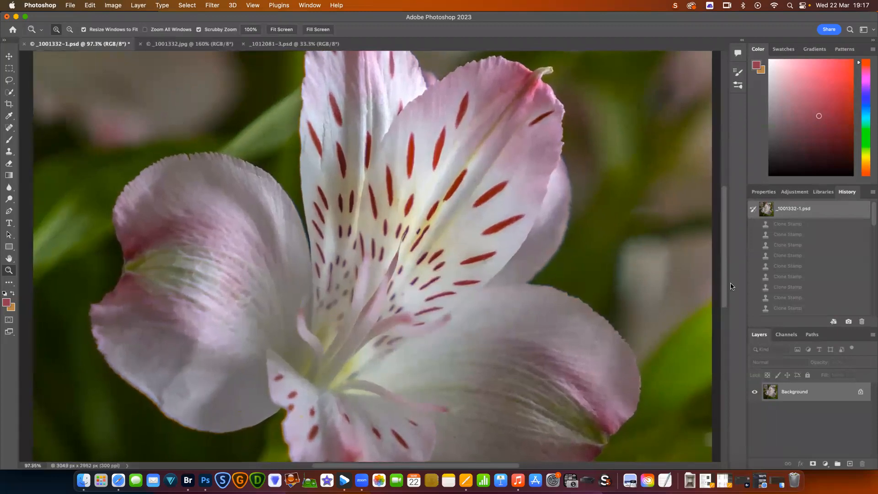
drag(724, 272, 730, 256)
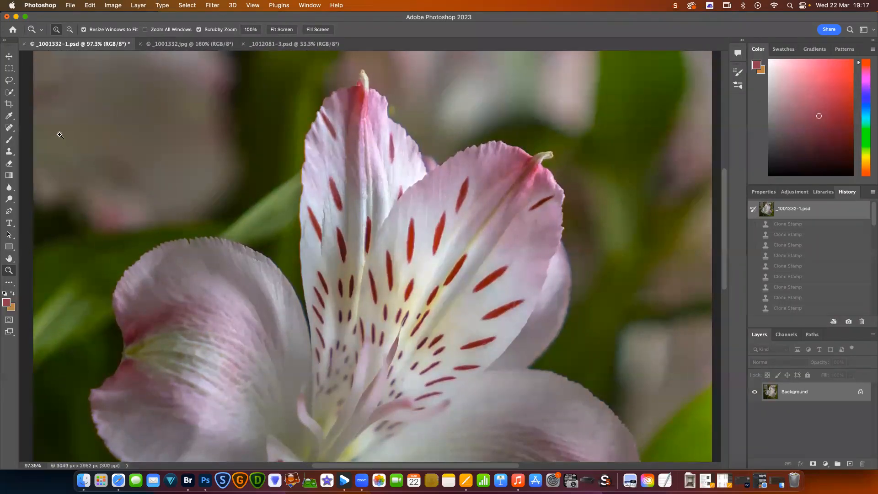
click(9, 129)
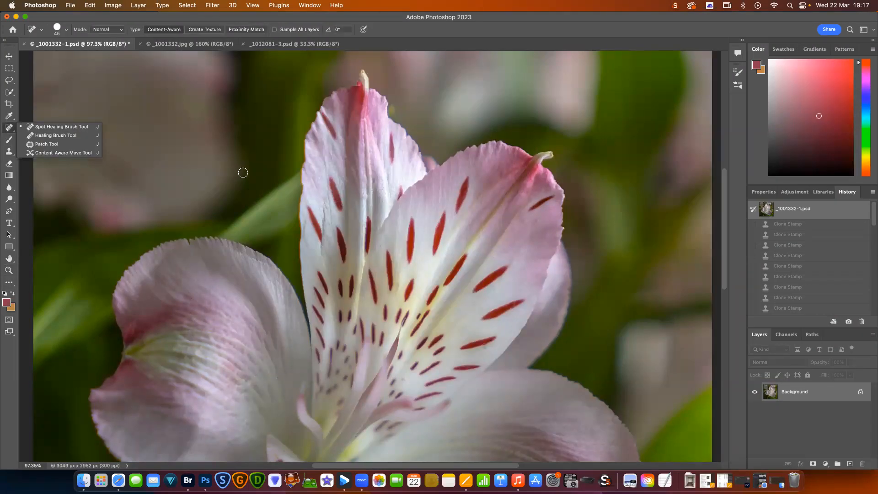
key(bracketright)
key(bracketright)
key(bracketright)
key(bracketright)
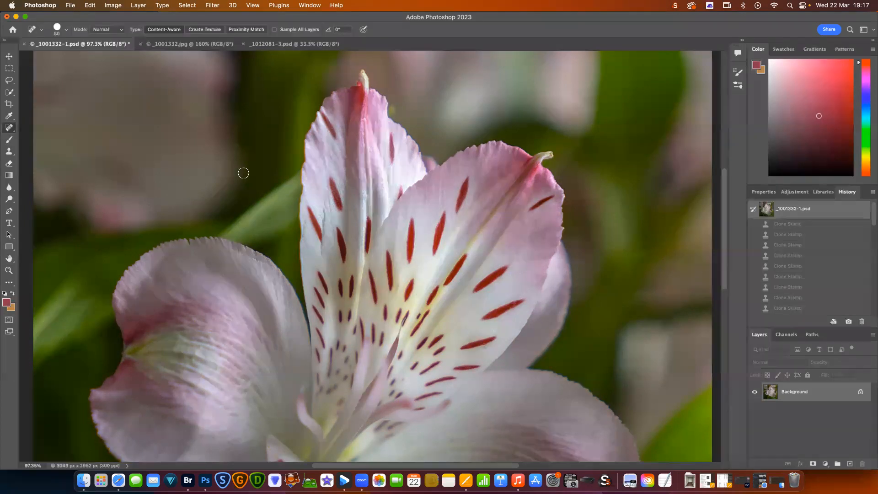
key(bracketleft)
key(bracketleft)
key(bracketleft)
key(bracketleft)
scroll(243, 173, left, 2)
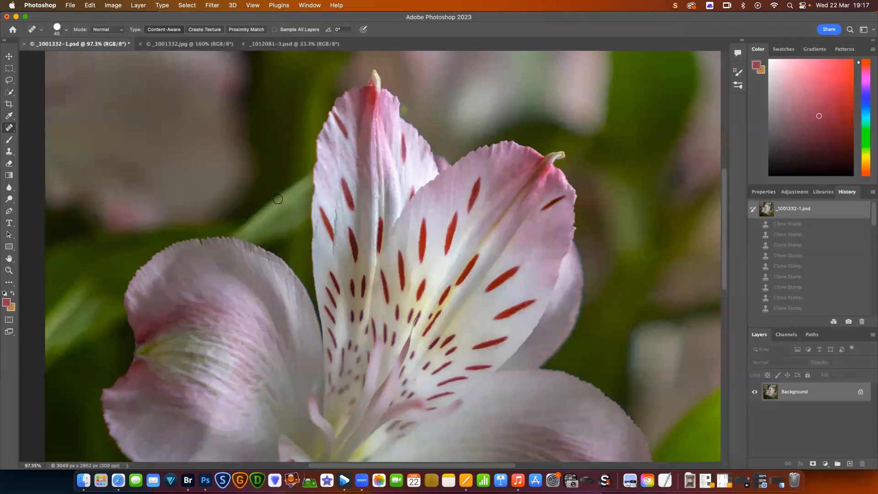
key(bracketleft)
click(9, 271)
drag(336, 273, 350, 269)
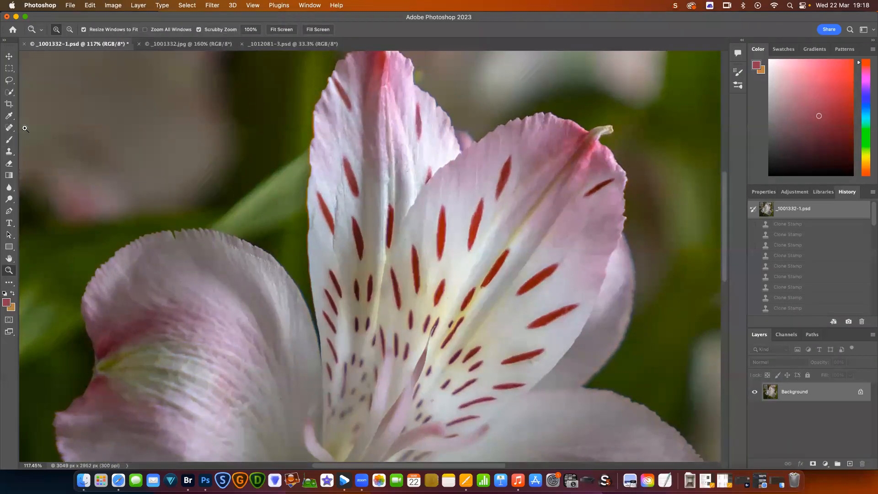
click(9, 128)
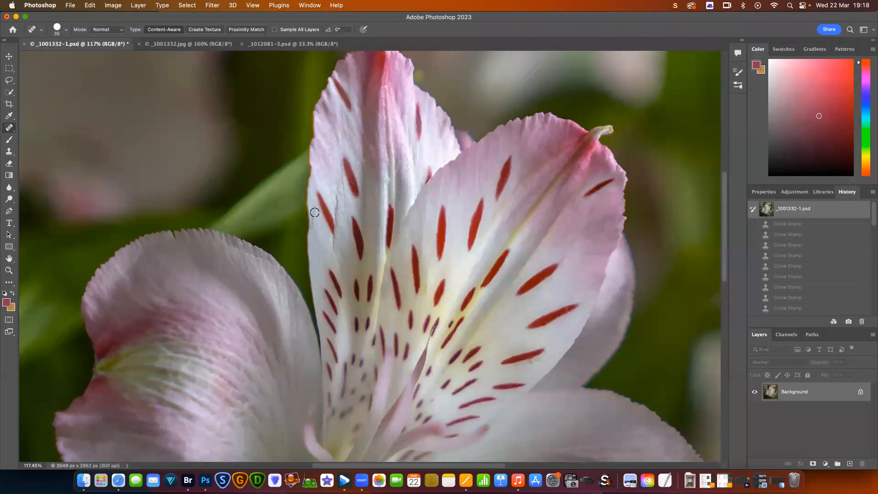
drag(310, 208, 311, 225)
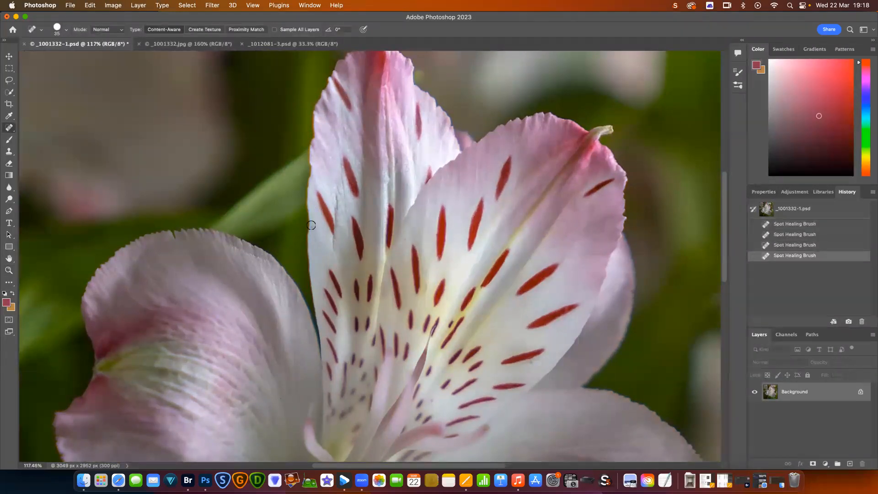
click(311, 225)
Heal the fine vertical streak between the red markings on the tall upper petal with the Spot Healing Brush.
drag(336, 196, 337, 222)
click(337, 201)
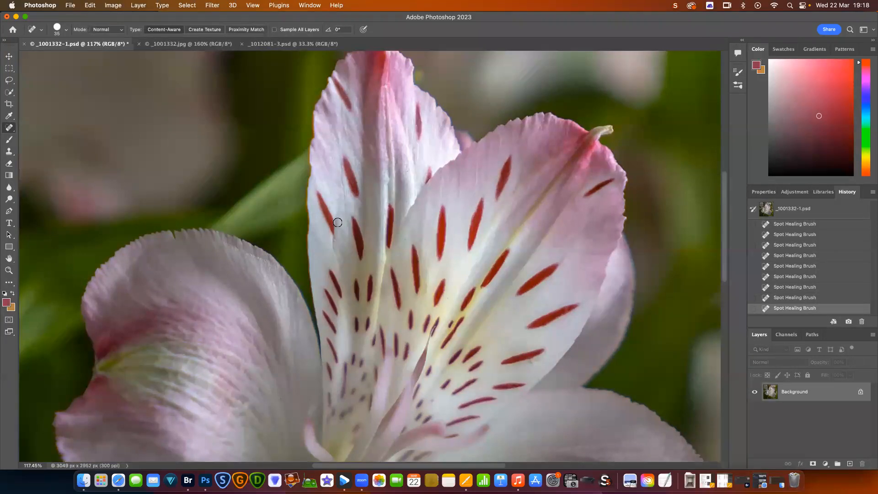
click(338, 222)
click(335, 240)
click(334, 244)
click(333, 246)
click(333, 240)
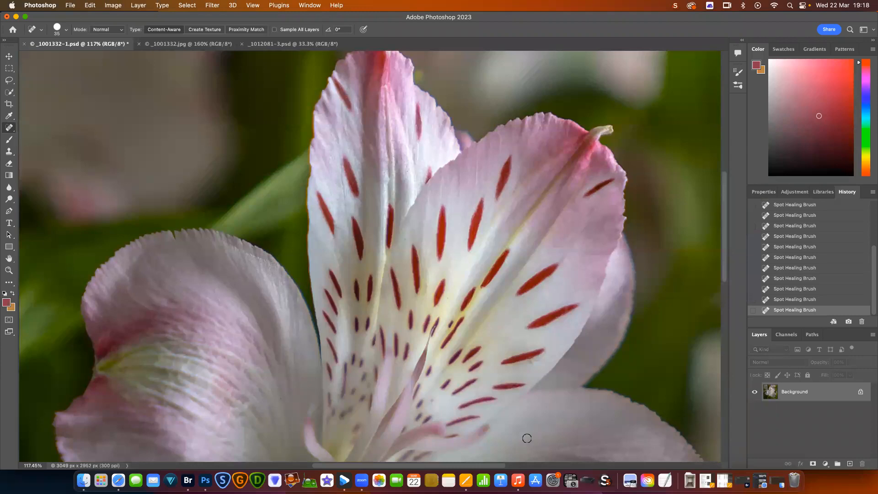
Heal the marks near the left petal's upper edge and the blemish beside a lower red streak on the right upright petal.
click(233, 248)
click(246, 252)
click(255, 256)
click(267, 263)
click(223, 246)
drag(526, 364, 534, 362)
Heal the small dark specks on the large lower-right petal and near the tip of the stamen.
drag(724, 248, 727, 311)
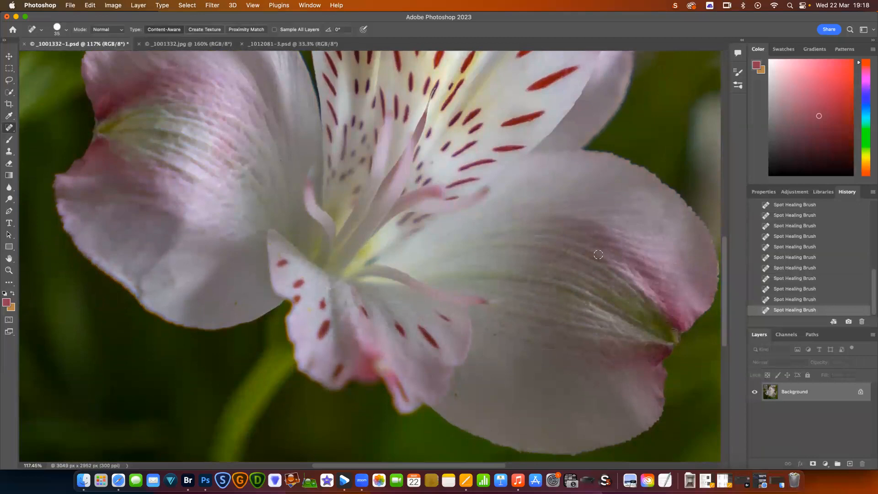
click(570, 247)
click(492, 300)
click(496, 334)
Enlarge the Spot Healing Brush to size 50 and heal the blemishes along the lower edge of the left petal.
key(bracketright)
key(bracketright)
key(bracketright)
click(137, 280)
drag(137, 280, 145, 299)
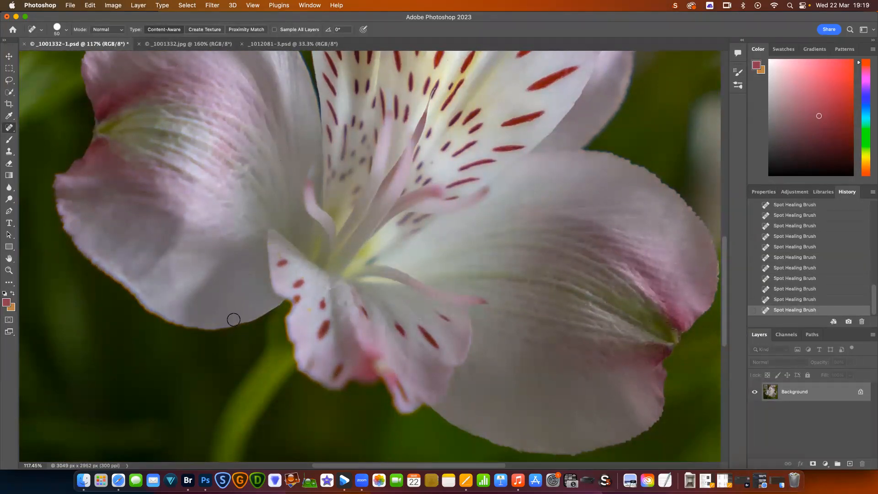
Select the flower automatically with Select Subject, with the whole image in view.
click(9, 271)
drag(461, 236, 434, 242)
drag(724, 290, 726, 272)
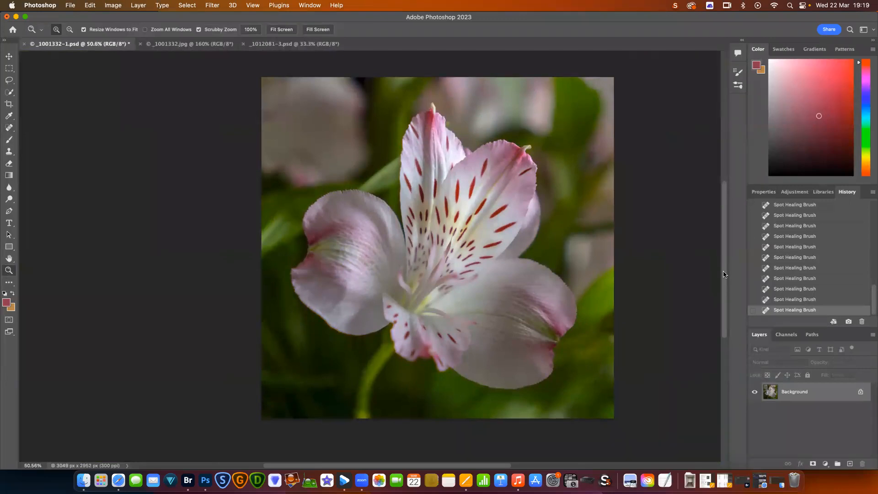
drag(724, 274, 723, 270)
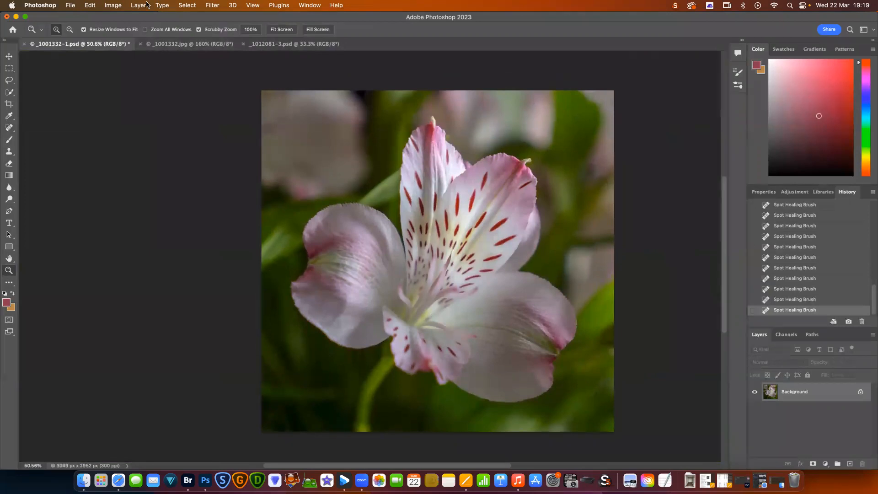
click(184, 5)
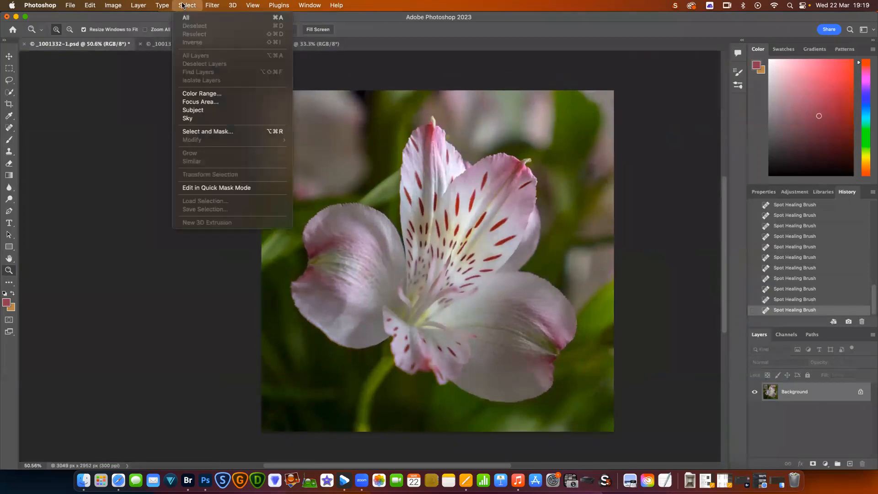
click(199, 111)
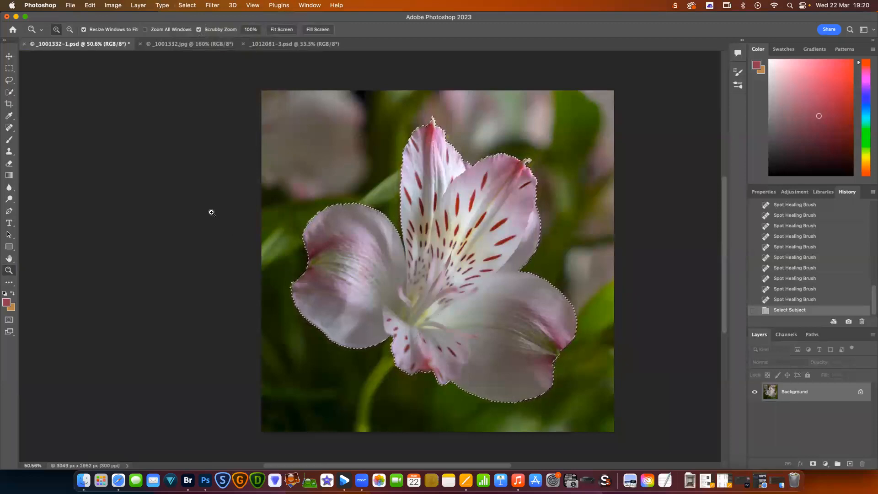
Add the green stem to the flower selection using the Quick Selection tool in Add to selection mode.
click(9, 93)
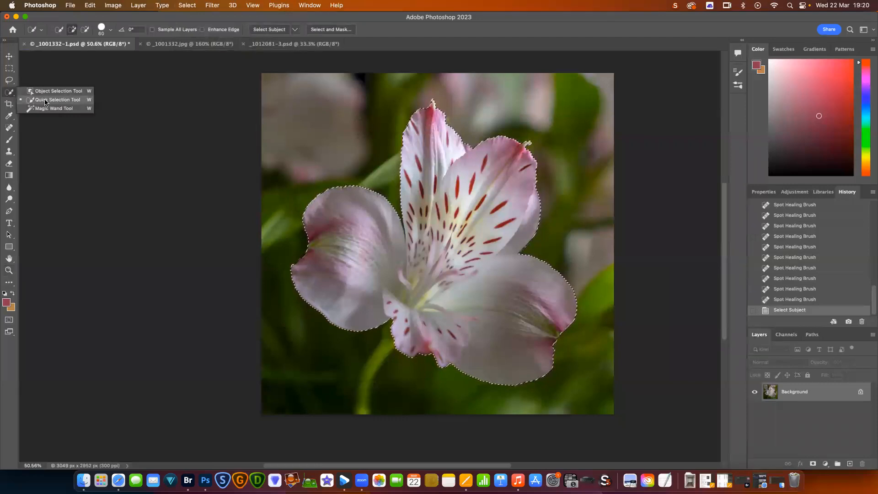
click(45, 101)
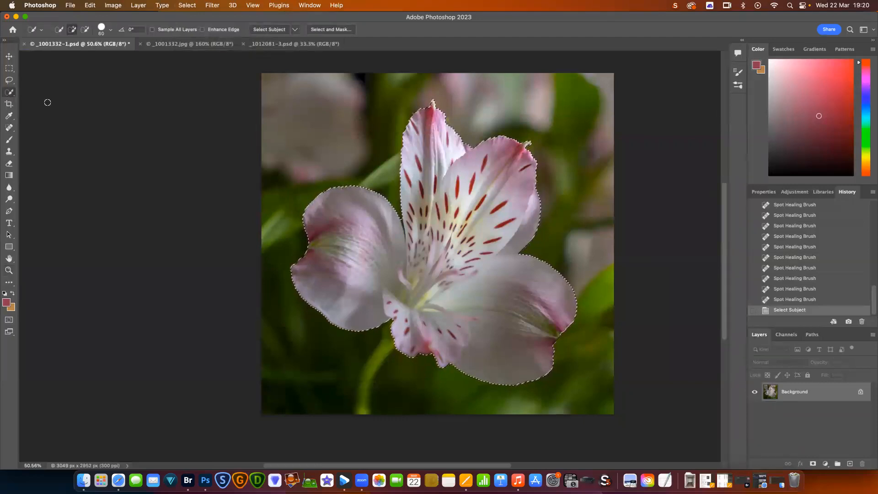
click(9, 271)
mouse_move(525, 320)
mouse_down()
mouse_move(534, 311)
mouse_move(512, 316)
mouse_up()
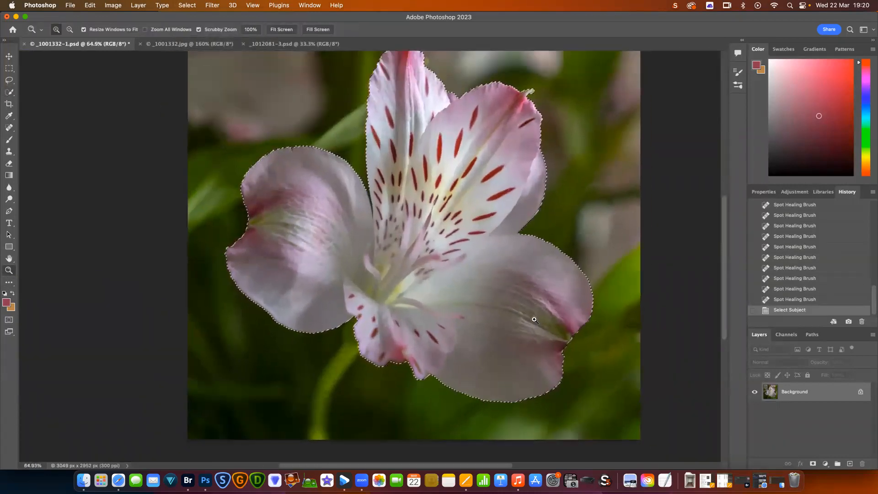
click(11, 94)
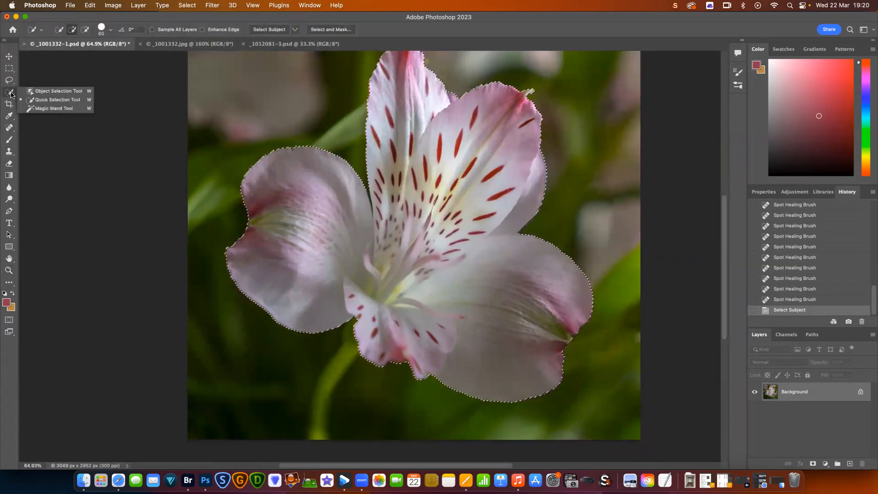
click(42, 101)
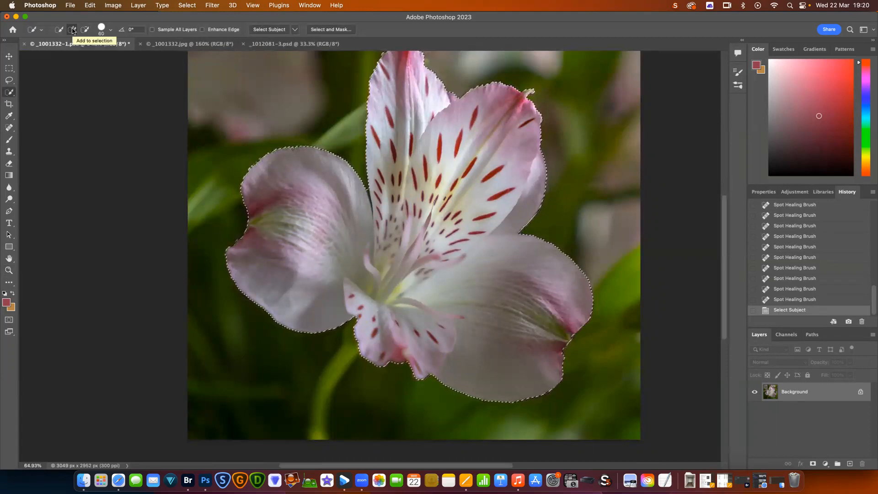
click(73, 31)
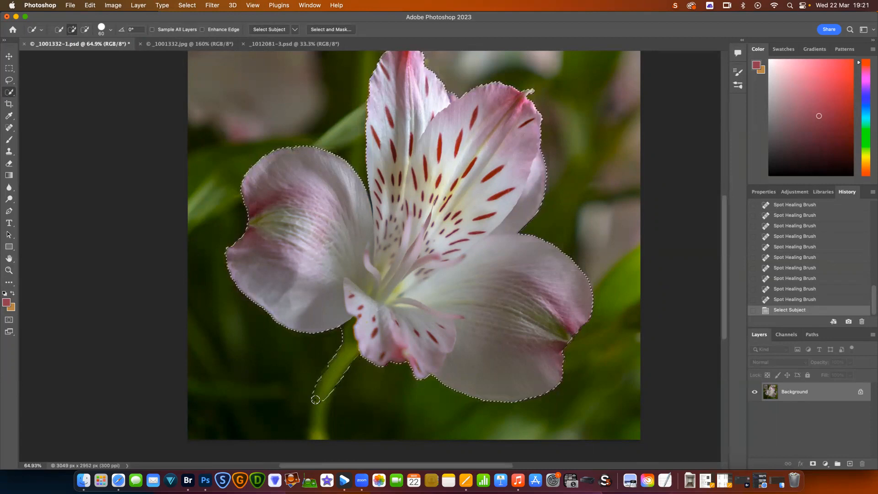
drag(315, 412, 314, 418)
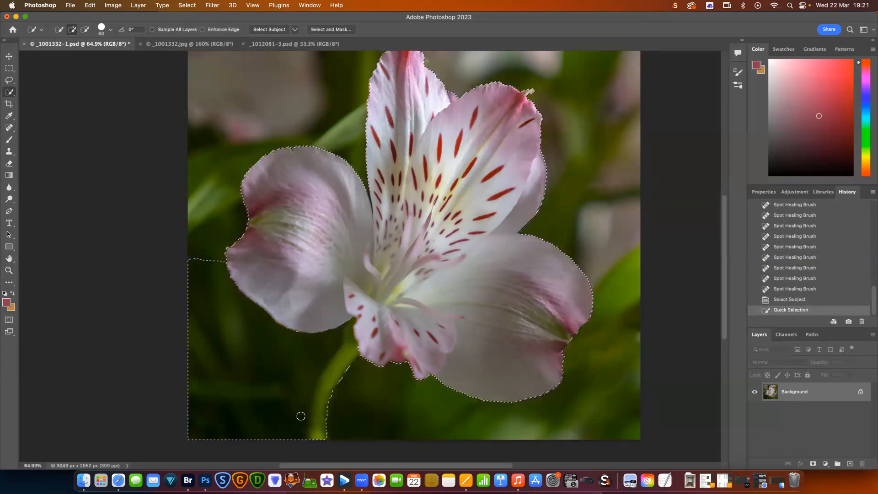
Subtract the dark background beside the stem and below the left petal from the Quick Selection.
click(84, 32)
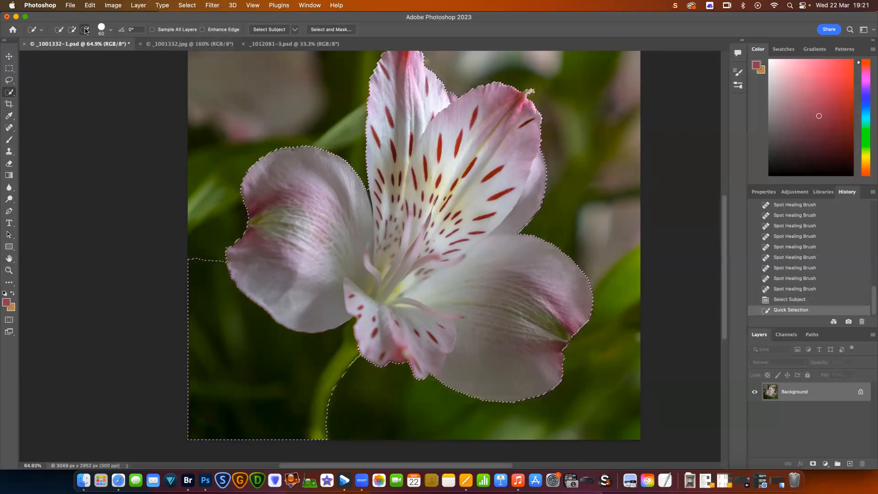
drag(201, 260, 219, 286)
drag(255, 330, 303, 344)
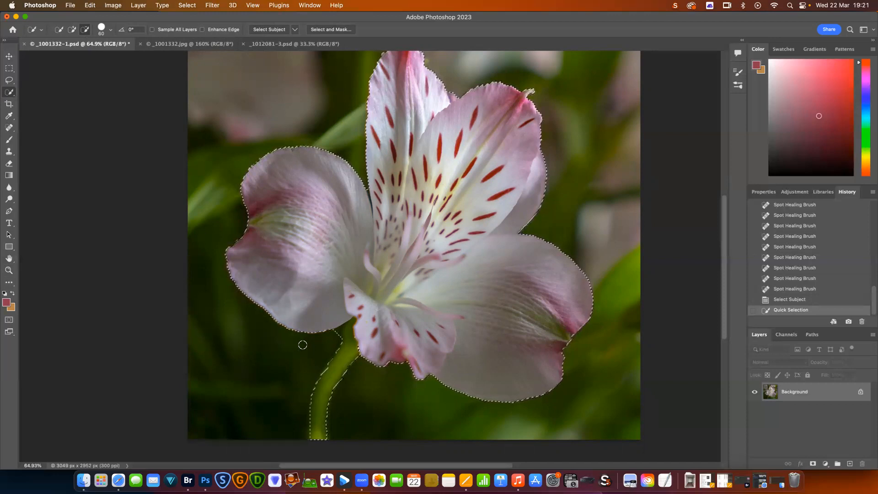
click(334, 334)
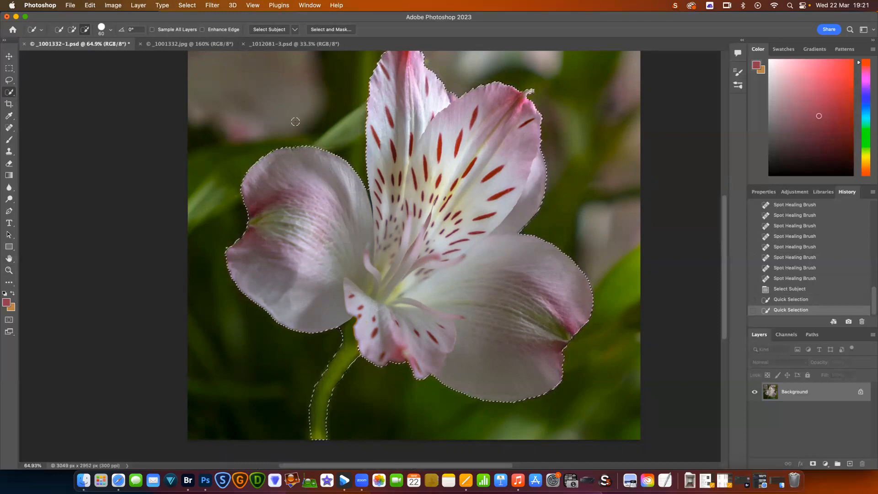
Open the flower and stem selection in Select and Mask and bring up the View Mode settings.
click(187, 5)
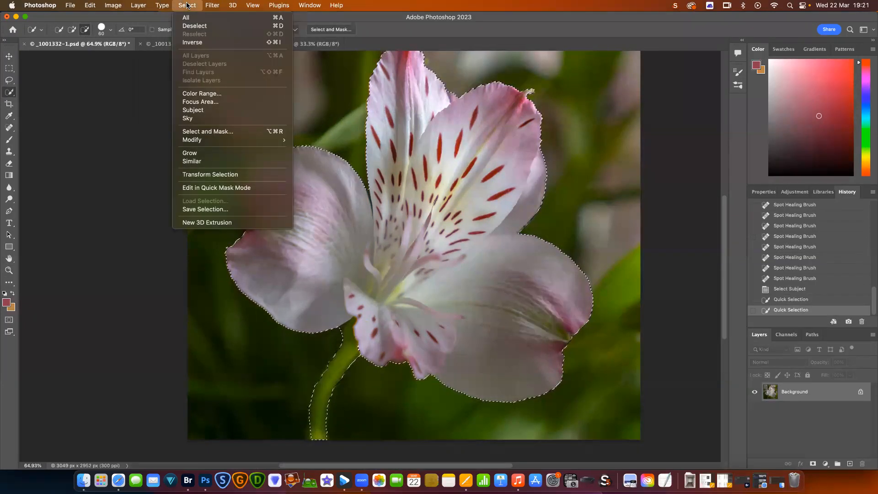
click(208, 131)
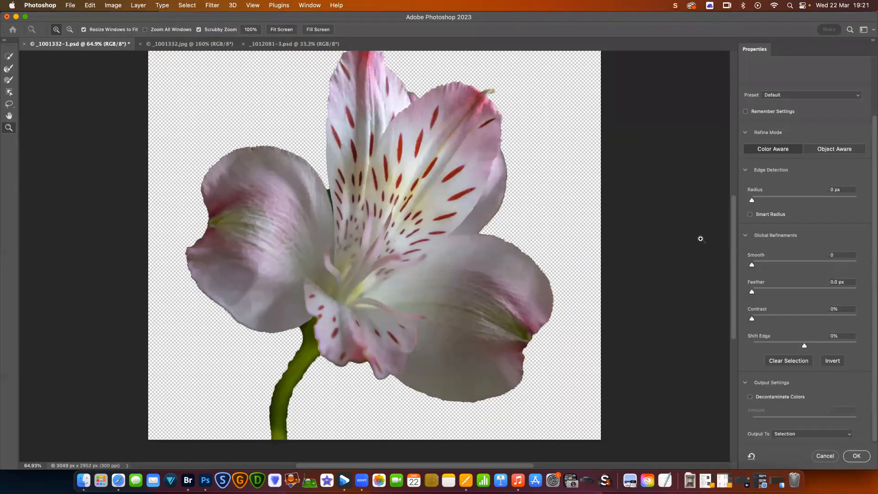
mouse_move(733, 236)
mouse_down()
mouse_move(737, 220)
mouse_move(741, 229)
mouse_up()
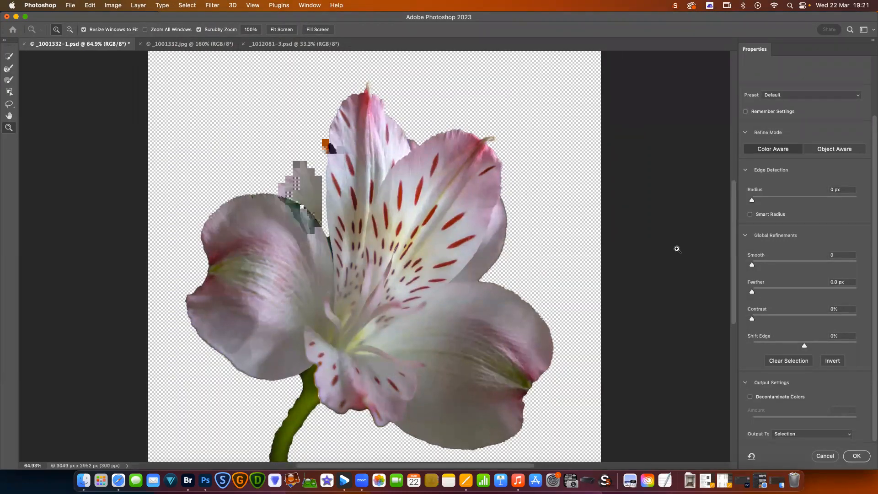
mouse_move(733, 255)
mouse_down()
mouse_move(737, 196)
mouse_move(735, 264)
mouse_move(735, 257)
mouse_up()
drag(873, 185, 873, 113)
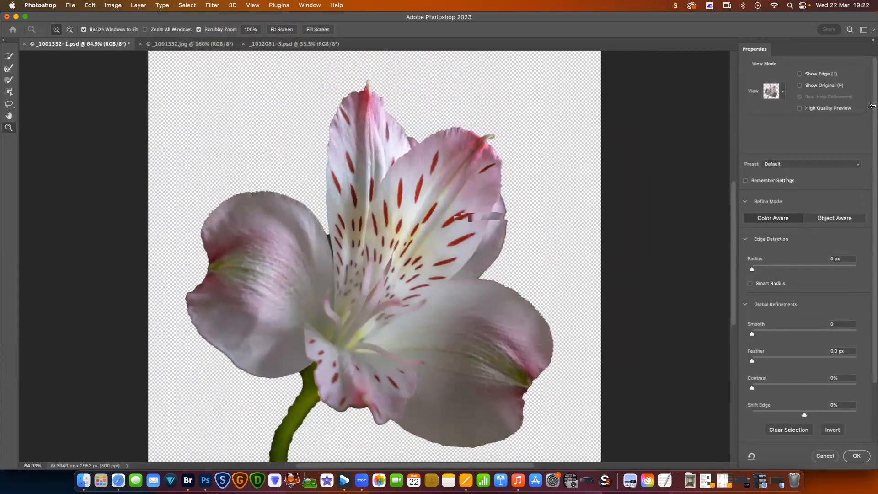
Preview the flower cut-out in each view mode from Onion Skin through Black & White, ending with On Layers.
click(782, 93)
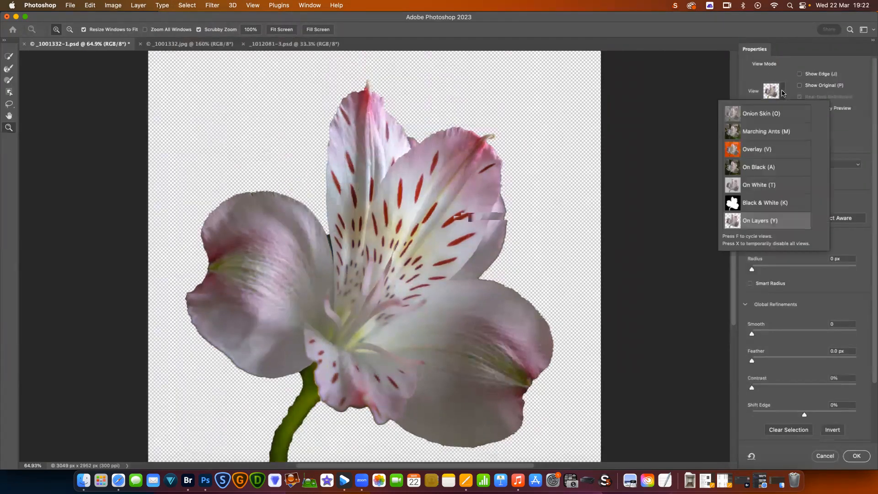
click(766, 117)
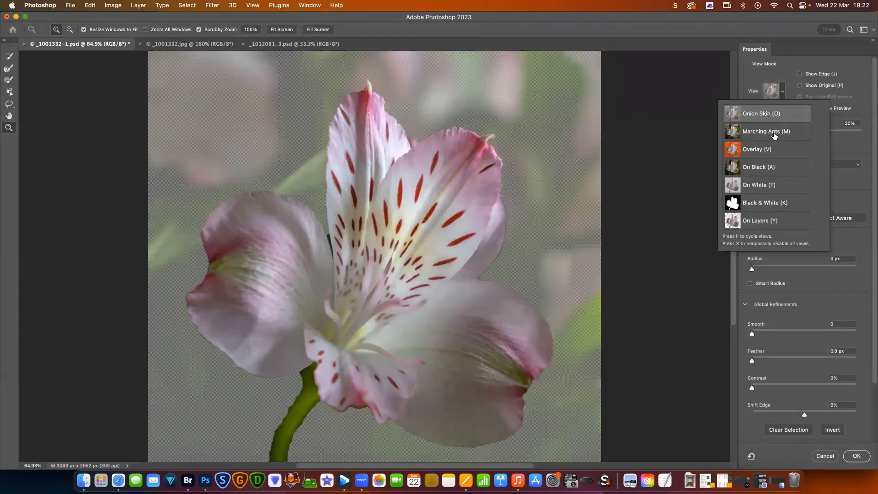
click(773, 132)
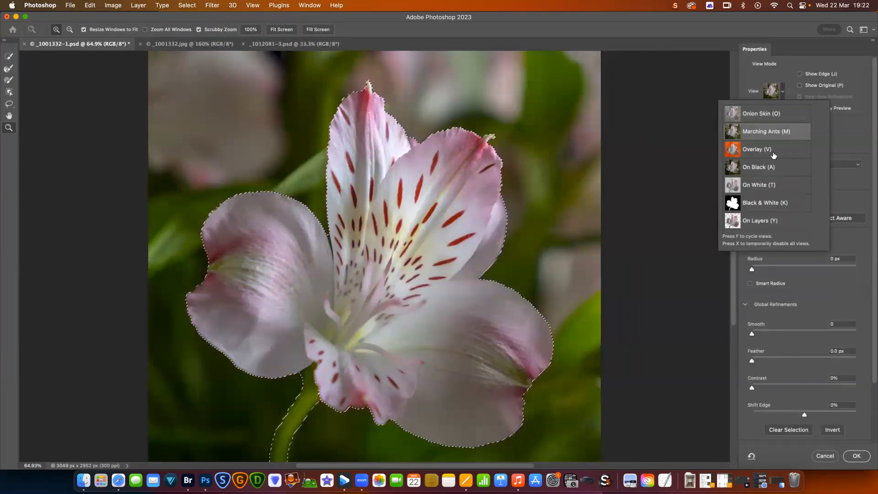
click(774, 151)
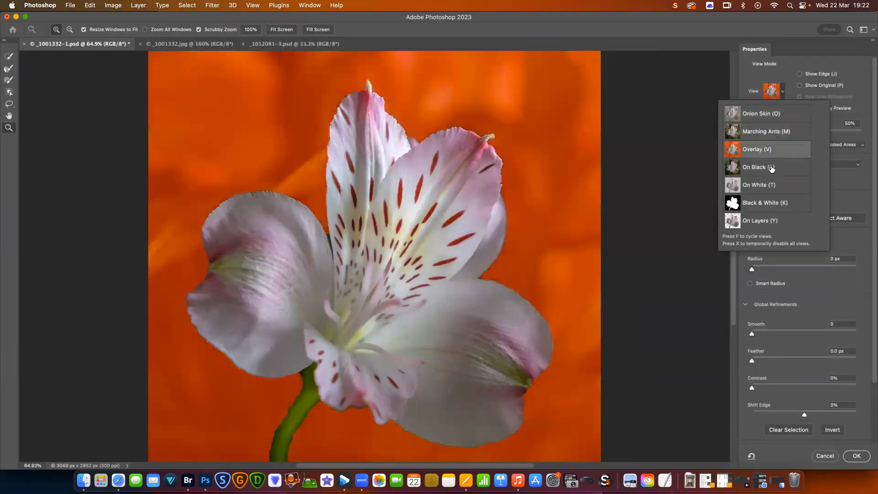
click(775, 169)
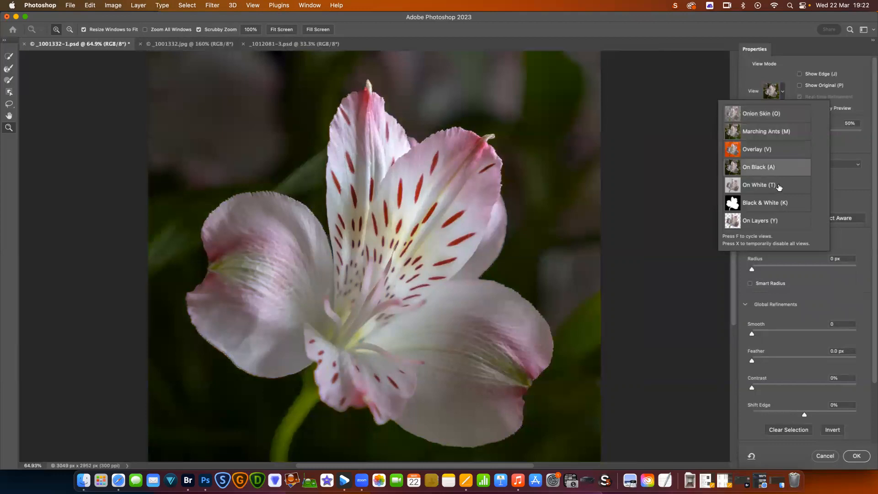
click(778, 185)
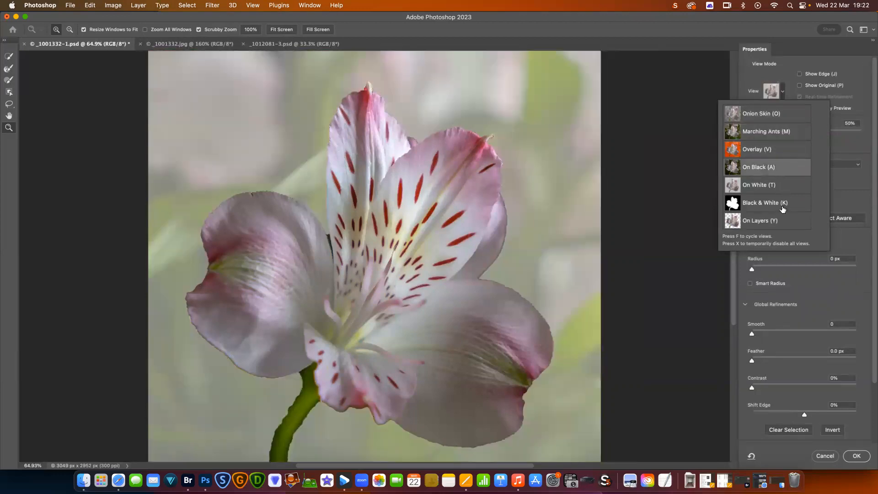
click(783, 207)
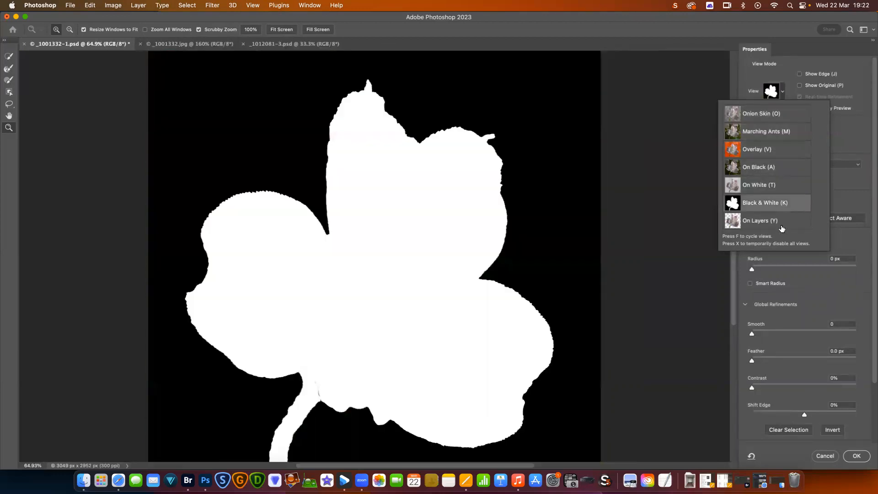
click(782, 225)
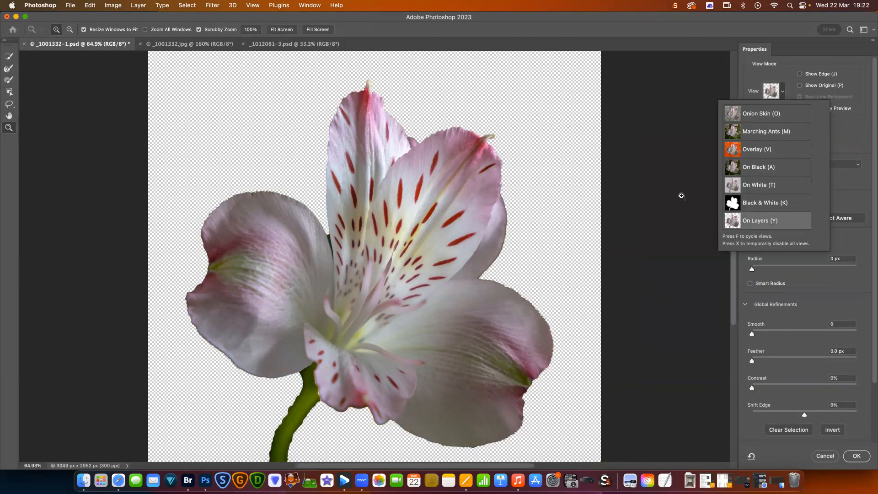
click(678, 139)
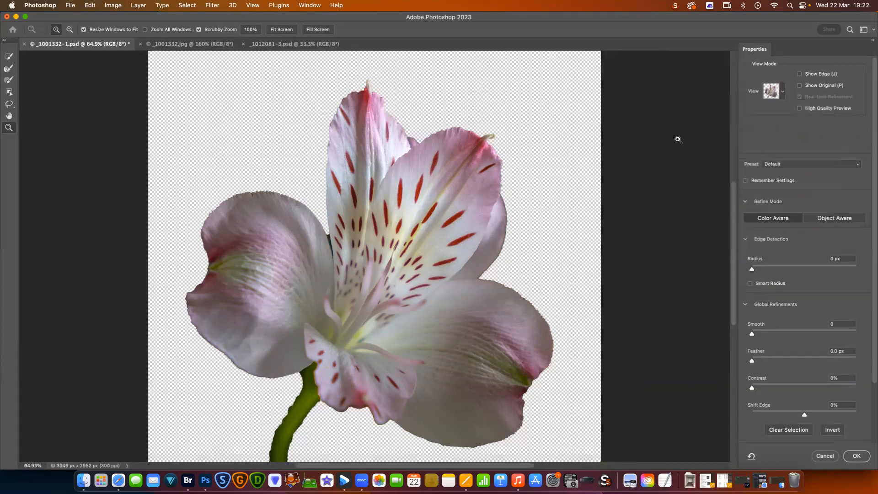
Remove the upper part of the dark background sliver between the left and upright petals with the Refine Edge Brush at size 20.
click(437, 262)
click(438, 262)
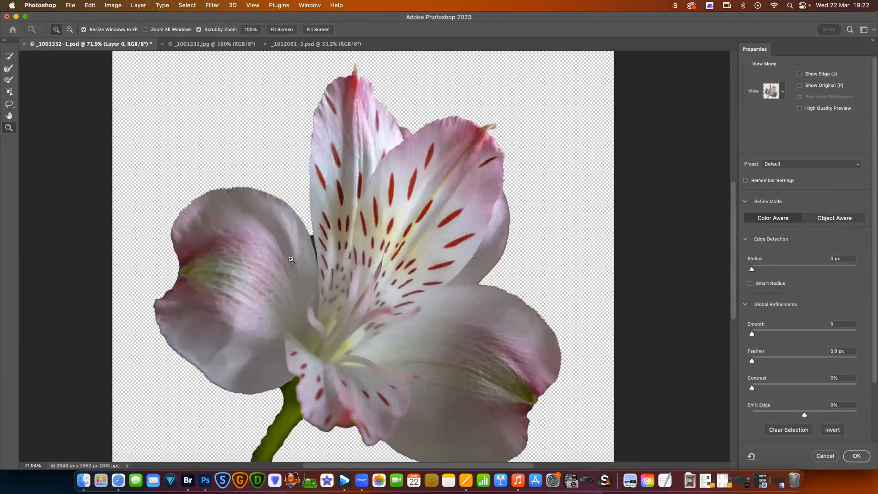
click(9, 69)
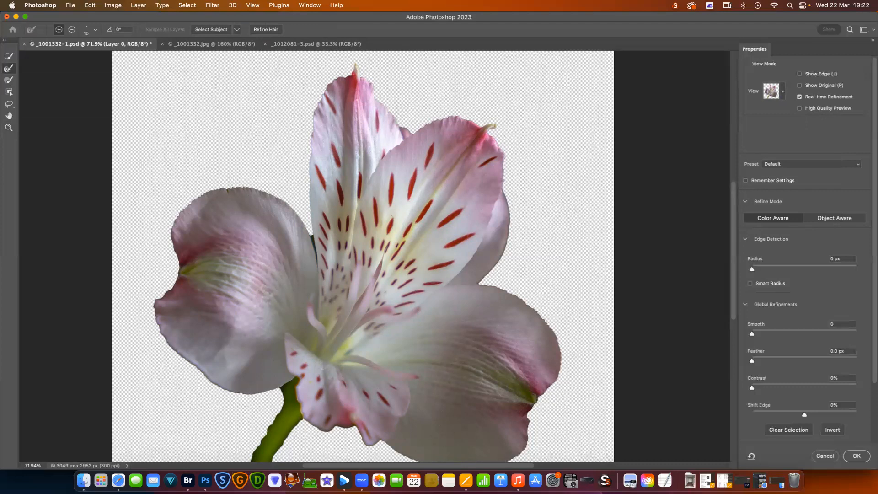
key(bracketright)
key(bracketright)
click(9, 127)
scroll(396, 233, up, 3)
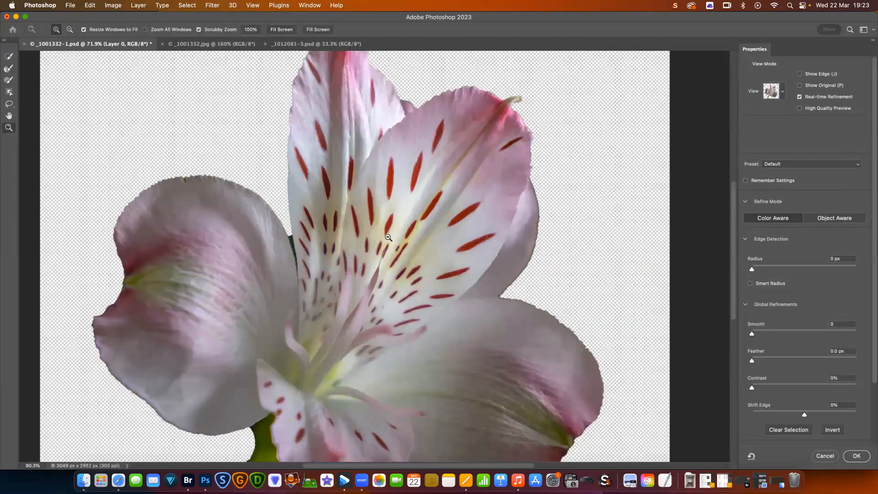
scroll(389, 238, up, 4)
scroll(376, 247, down, 2)
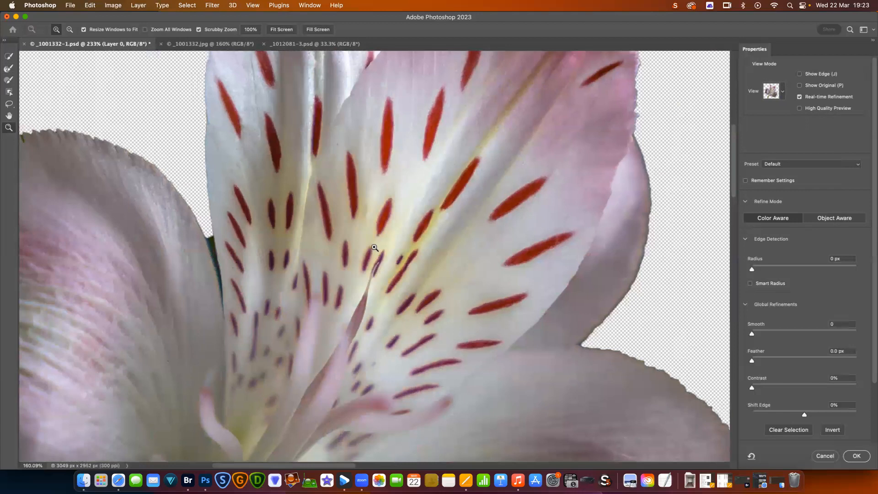
click(8, 69)
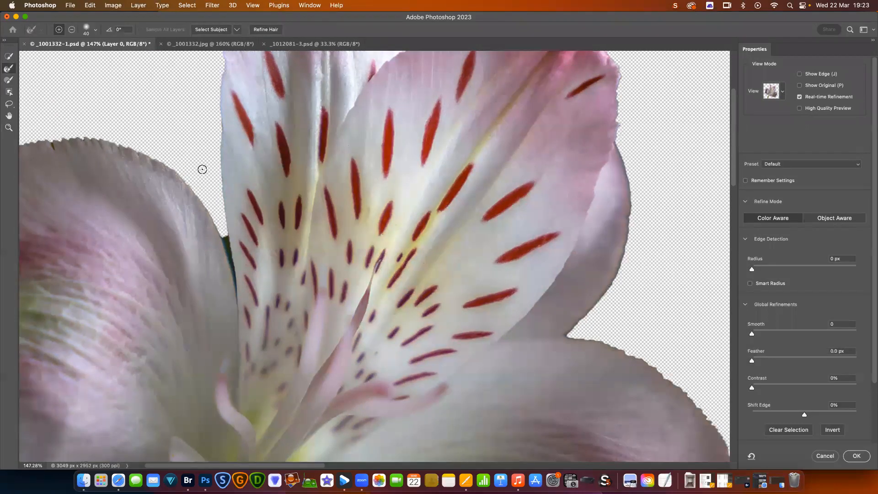
key(bracketleft)
key(bracketleft)
key(bracketleft)
drag(226, 243, 228, 258)
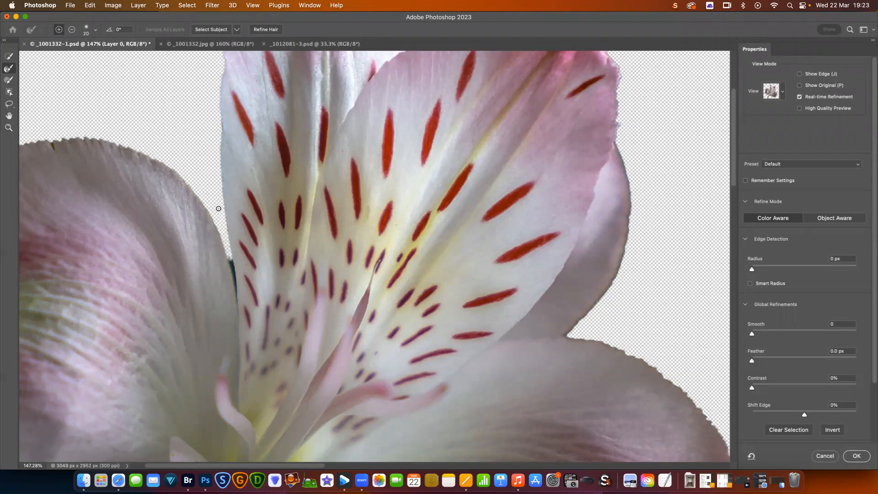
Clean away the rest of the dark sliver deeper between the two petals with a smaller Refine Edge Brush.
key(bracketleft)
drag(232, 257, 234, 281)
key(bracketleft)
drag(229, 256, 233, 276)
drag(235, 295, 234, 274)
Set the edge detection radius to 20 px and turn on Smart Radius, with the whole flower in view.
click(10, 127)
drag(369, 230, 330, 235)
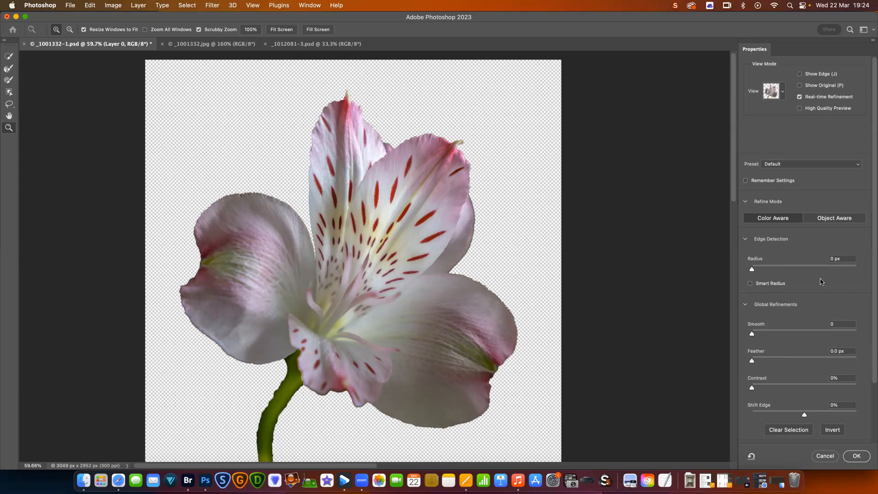
click(845, 259)
text(20)
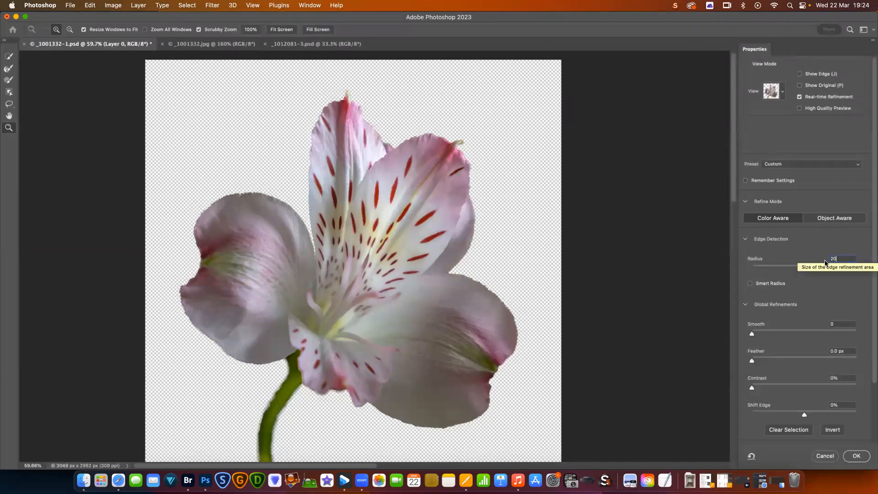
key(Tab)
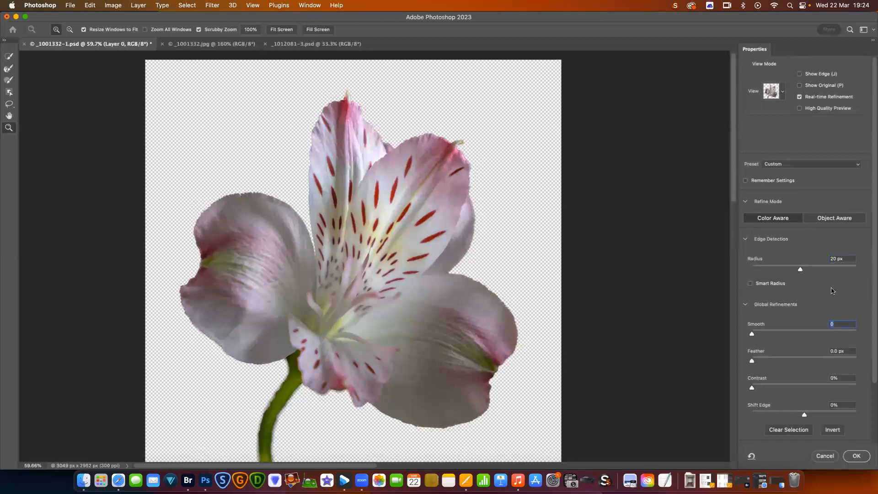
click(750, 284)
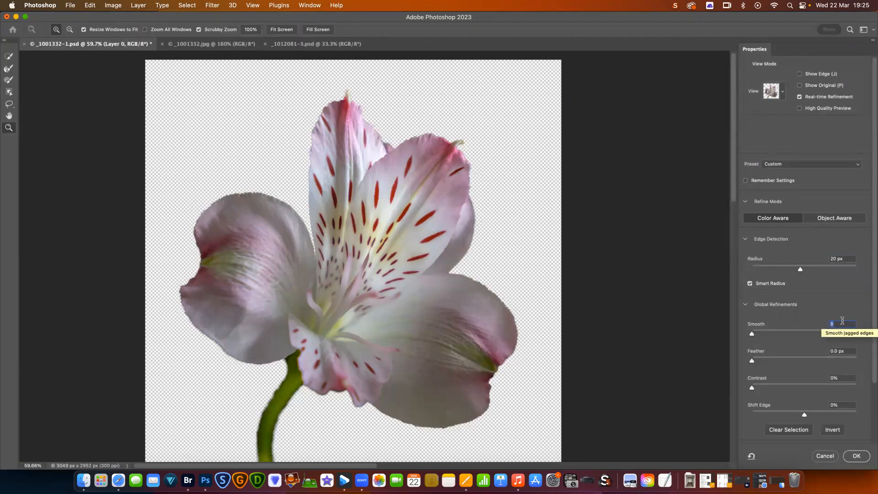
Smooth the selection edge by 12 and feather it by 5 px.
text(12)
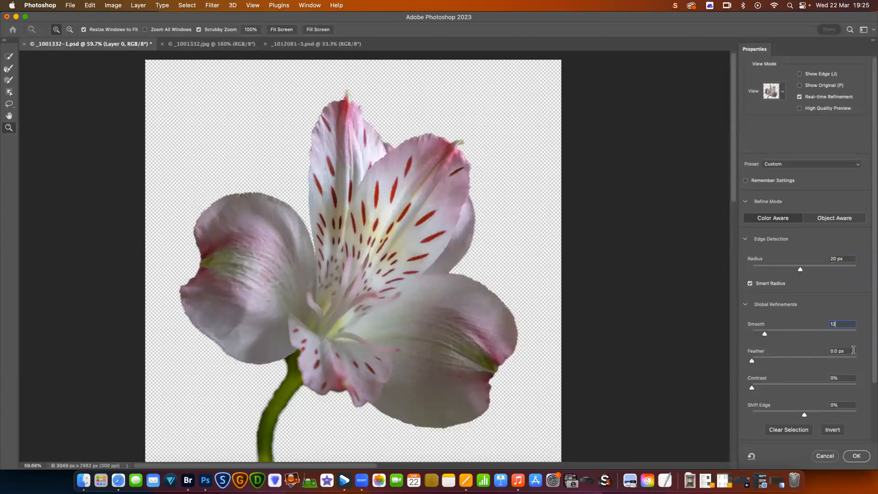
key(Tab)
text(5)
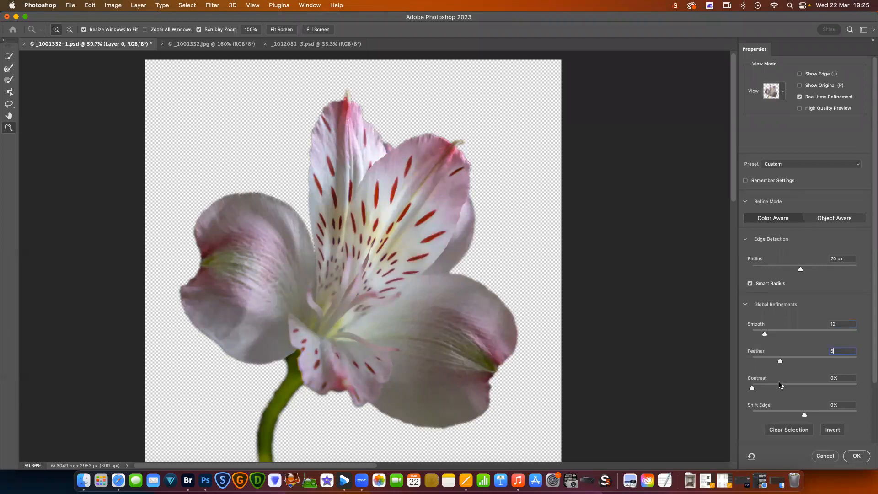
Contract the selection edge by setting Shift Edge to -65%.
click(845, 404)
text(-)
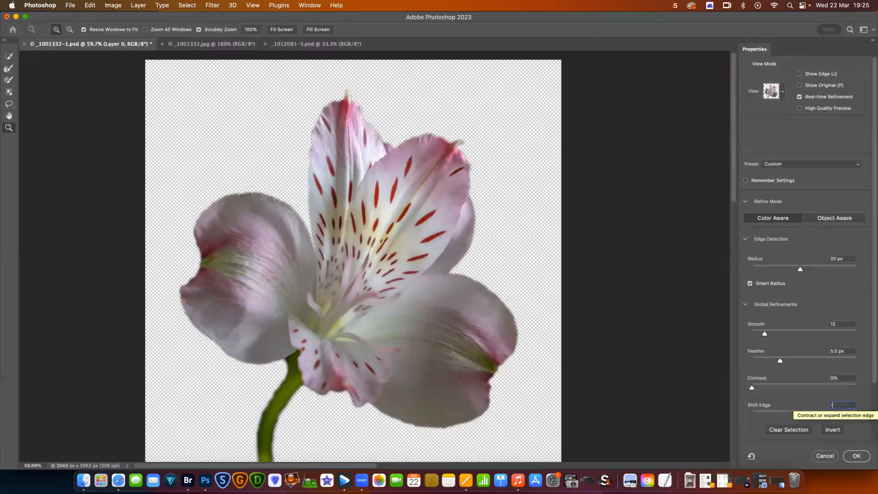
text(65)
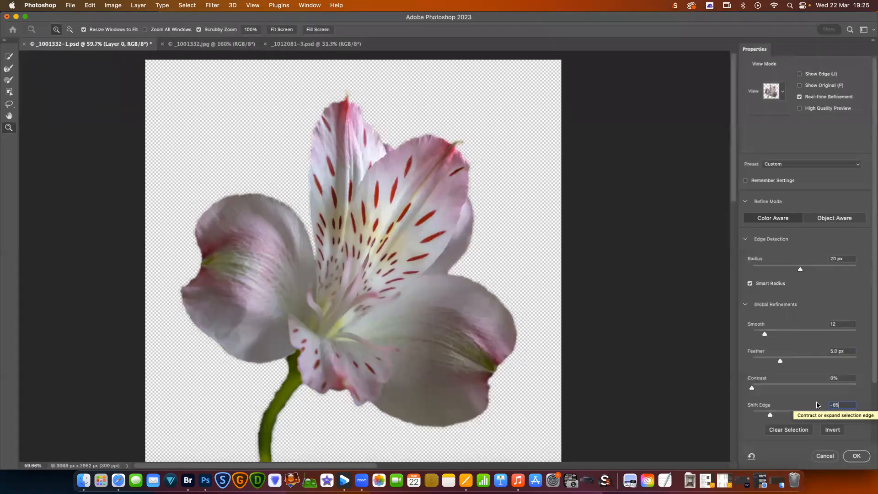
key(Tab)
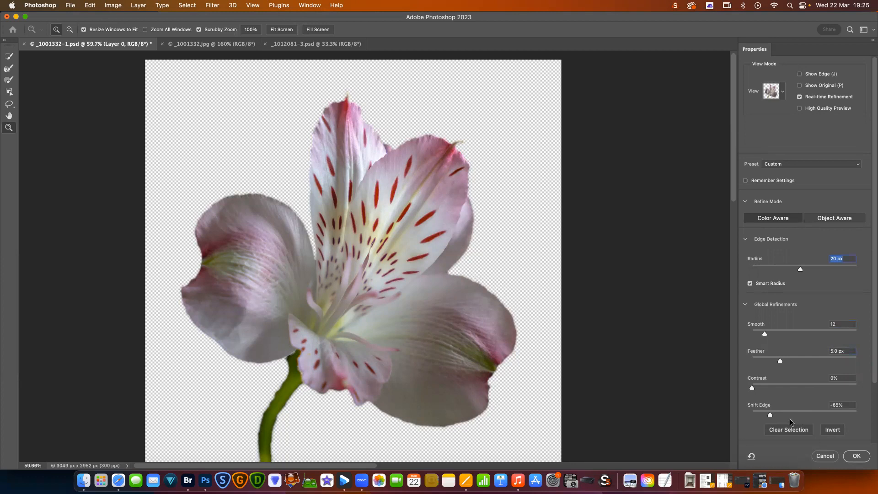
Try expanding the selection edge to +30% and +100%, and return Shift Edge to -65%.
drag(770, 415, 823, 416)
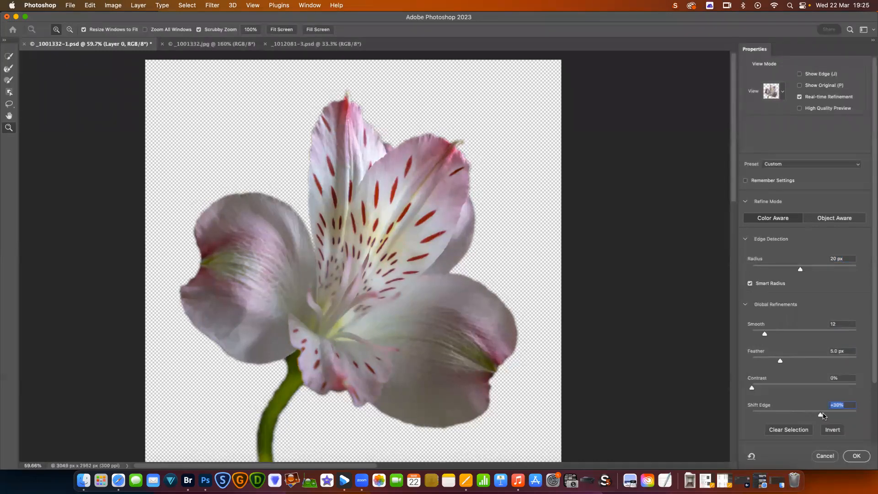
drag(820, 416, 858, 415)
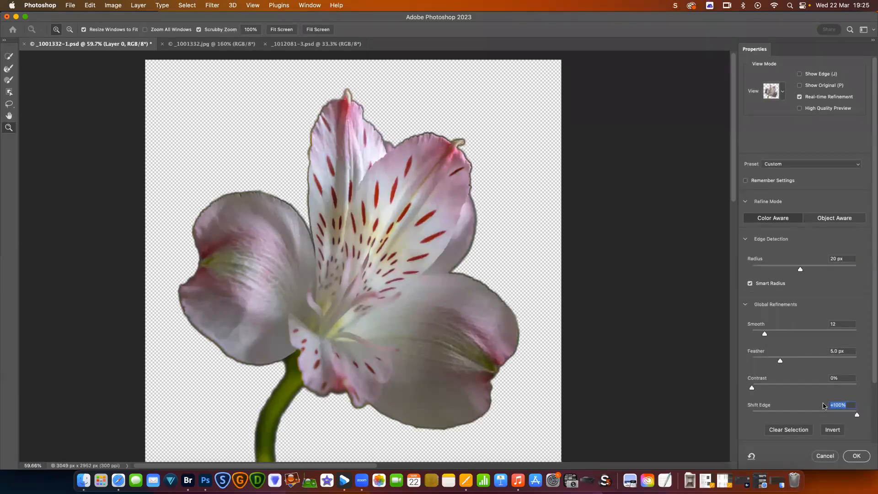
text(-65)
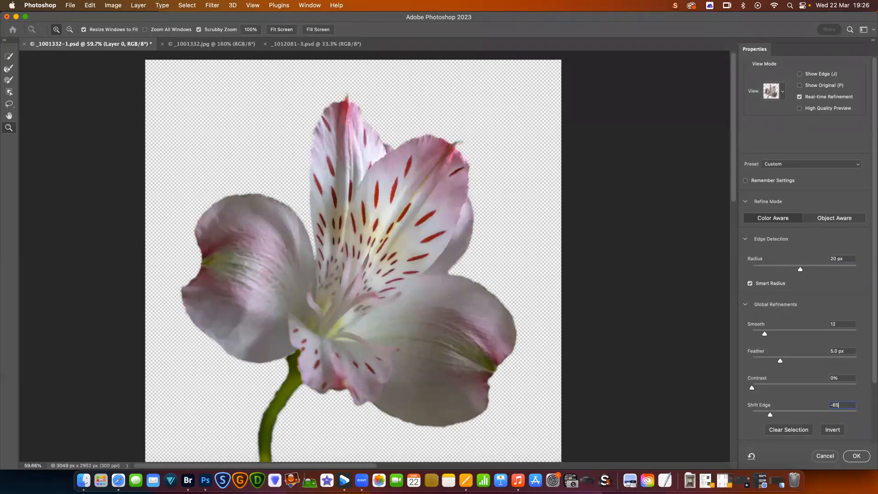
key(Return)
Turn on Decontaminate Colors and output the refined selection as a new layer with a layer mask.
drag(873, 339, 872, 405)
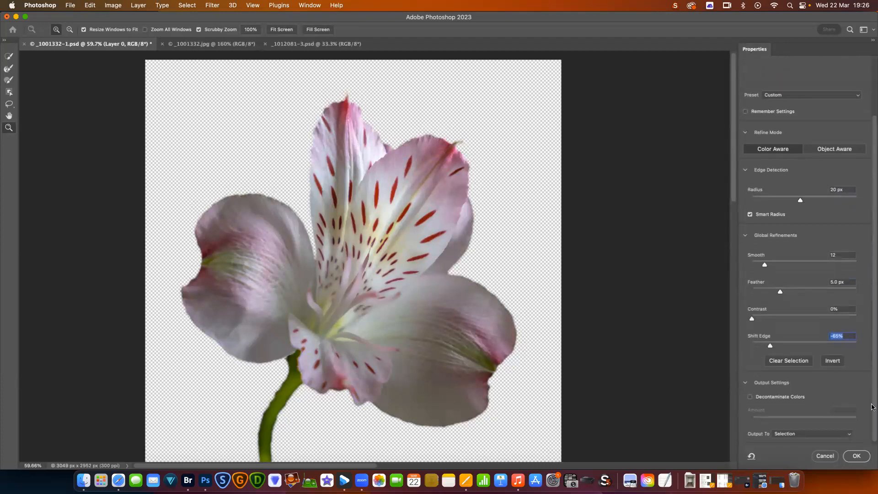
click(750, 397)
click(856, 457)
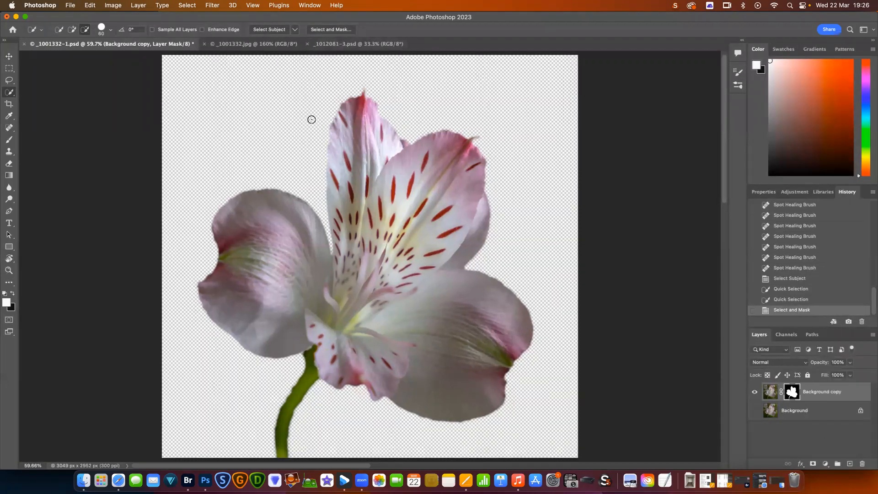
Copy the blurred purple texture from _1012081-3.psd into the flower document as a new layer, placed over the upper part of the flower.
click(364, 44)
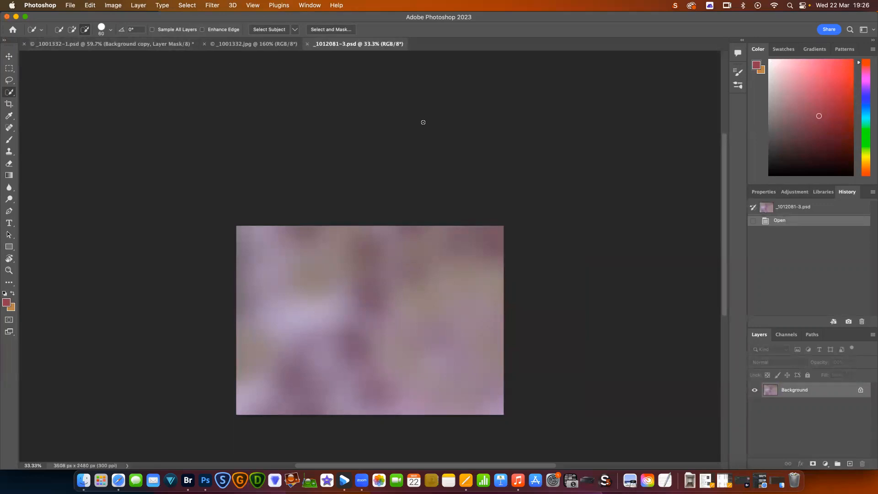
scroll(423, 122, left, 3)
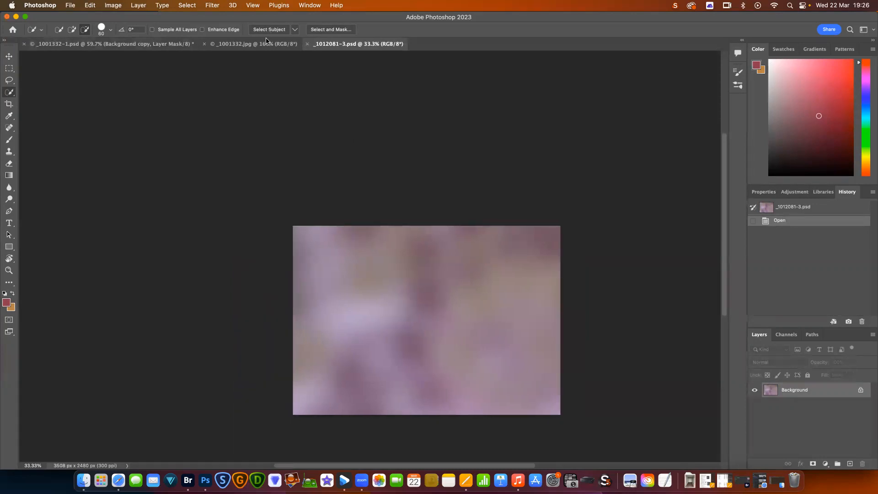
click(9, 56)
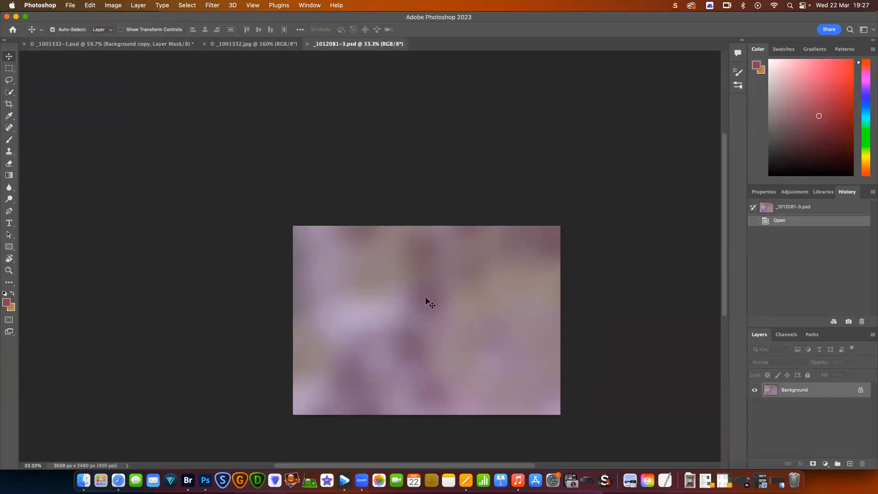
drag(424, 298, 124, 46)
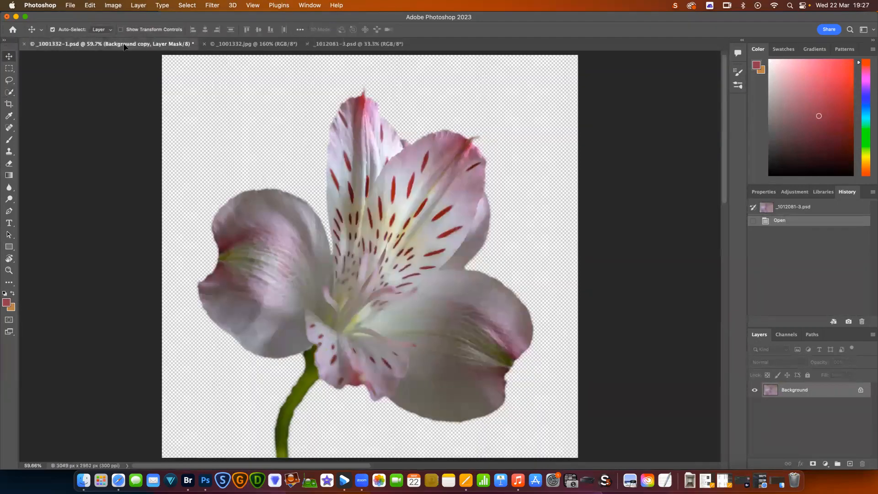
drag(224, 110, 246, 129)
drag(249, 136, 248, 136)
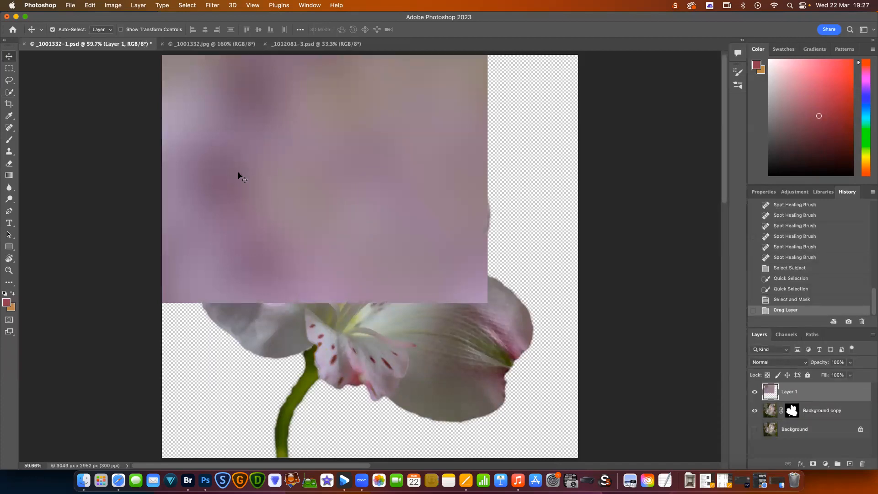
click(9, 270)
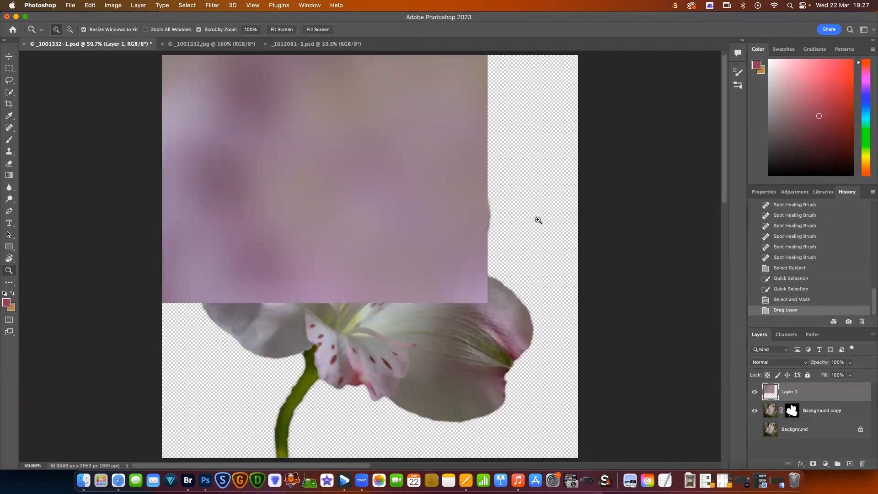
Reposition the texture layer and scale it proportionally to about 123% with Free Transform so it covers the whole canvas.
drag(555, 222, 541, 227)
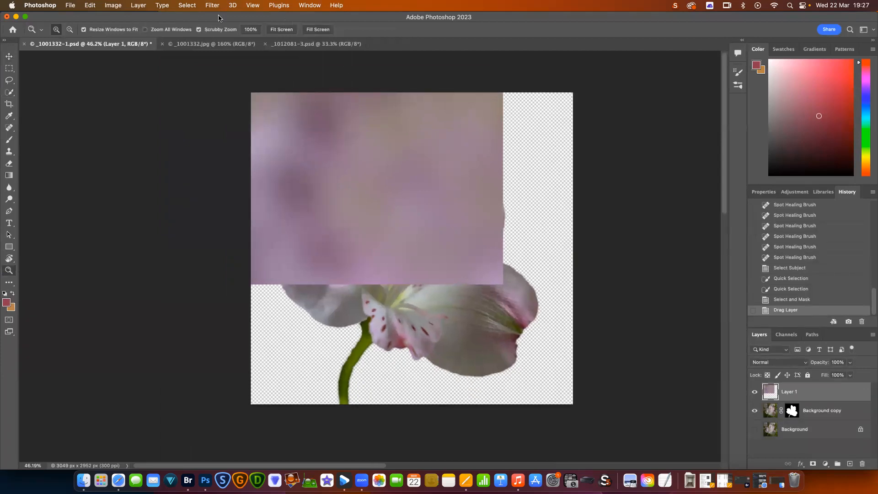
click(90, 6)
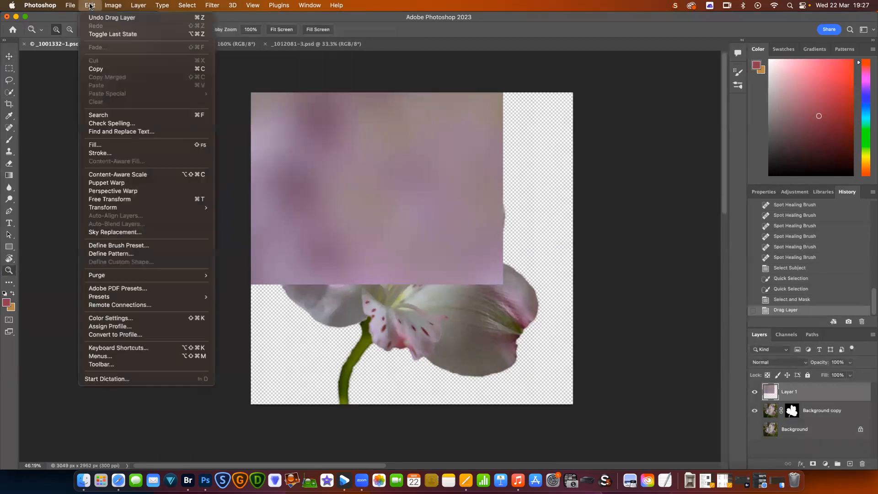
click(131, 199)
drag(393, 192, 477, 222)
mouse_move(606, 84)
mouse_down()
mouse_move(593, 67)
mouse_move(622, 132)
mouse_move(605, 86)
mouse_up()
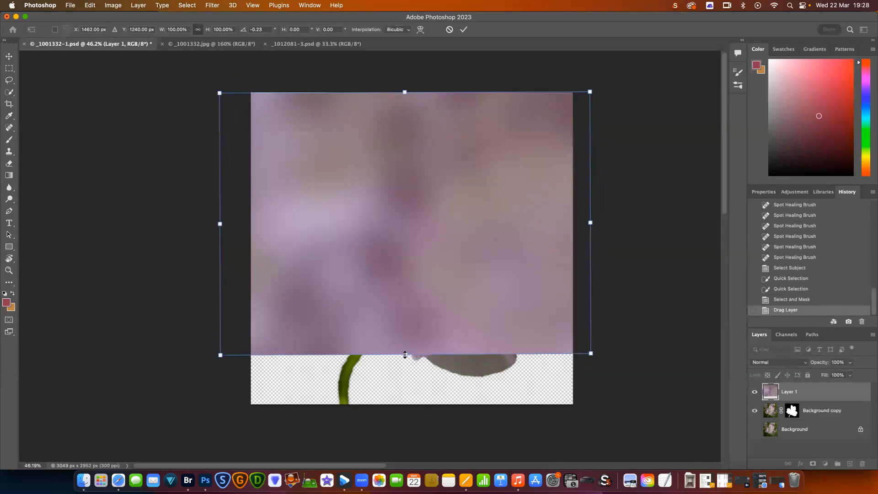
drag(405, 354, 414, 411)
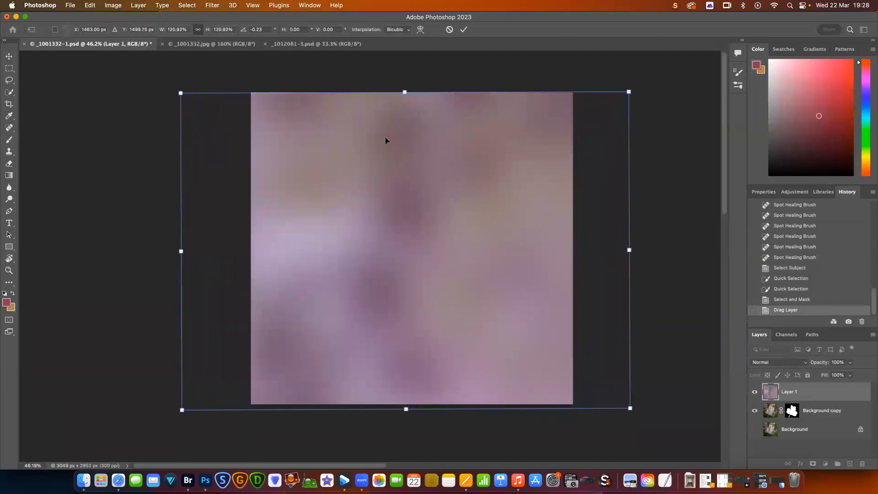
drag(405, 93, 406, 89)
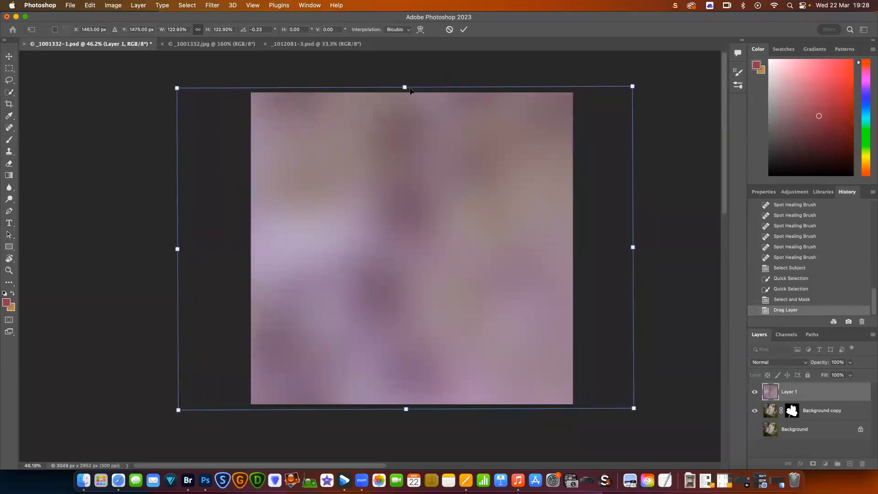
click(464, 30)
key(z)
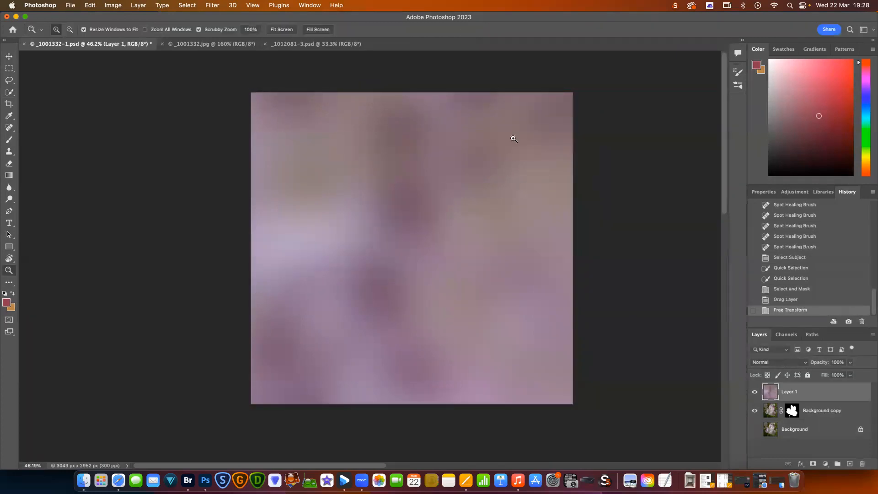
Move the texture layer beneath the masked flower layer and rename it "Texcture background".
scroll(514, 143, right, 1)
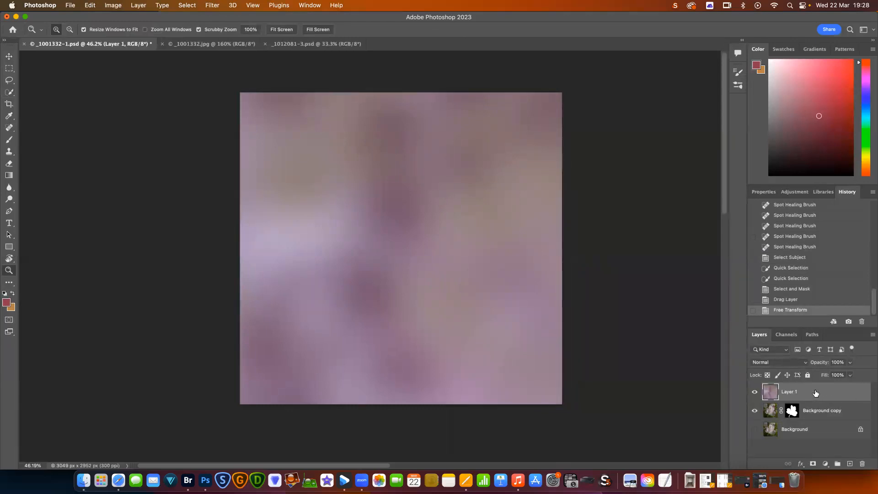
drag(824, 393, 822, 421)
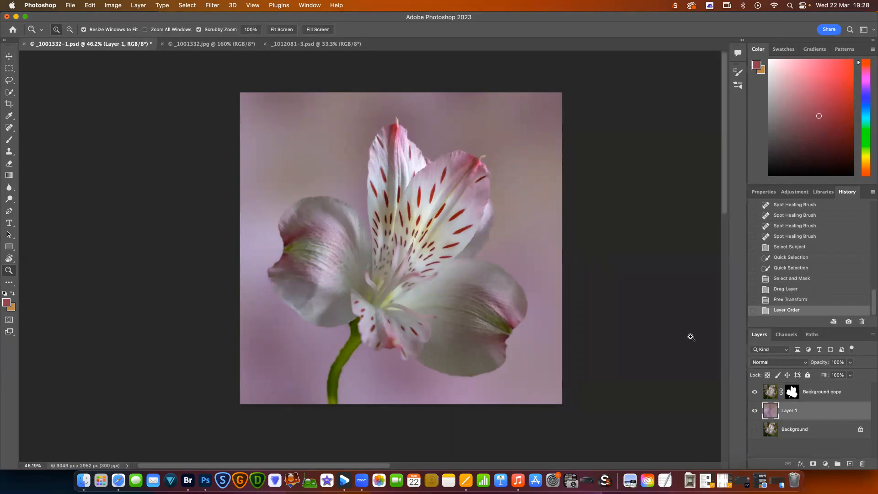
double_click(791, 410)
text(Texcture backgrou)
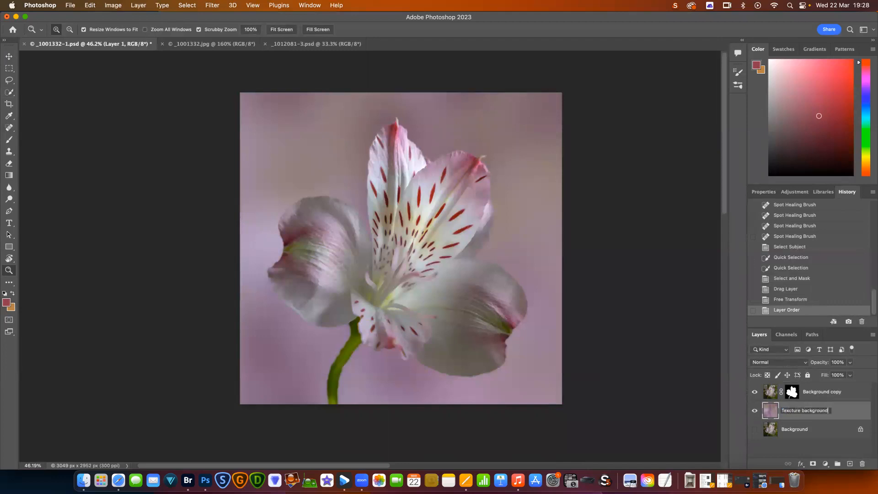
text(nd)
key(Return)
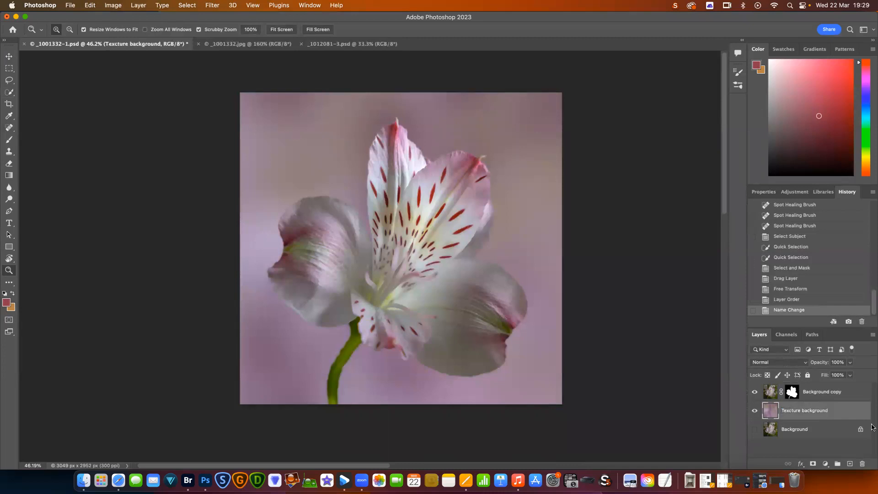
Set the masked flower layer, Background copy, to the Overlay blend mode at 80% opacity.
click(823, 392)
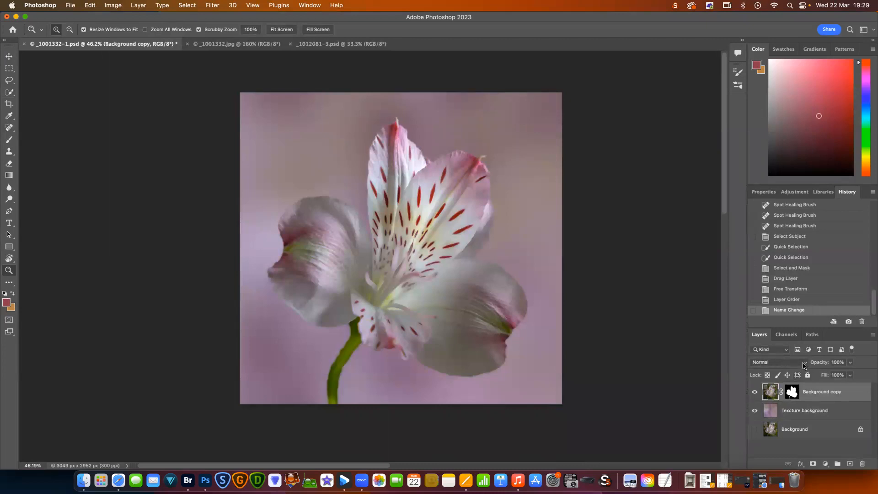
click(804, 364)
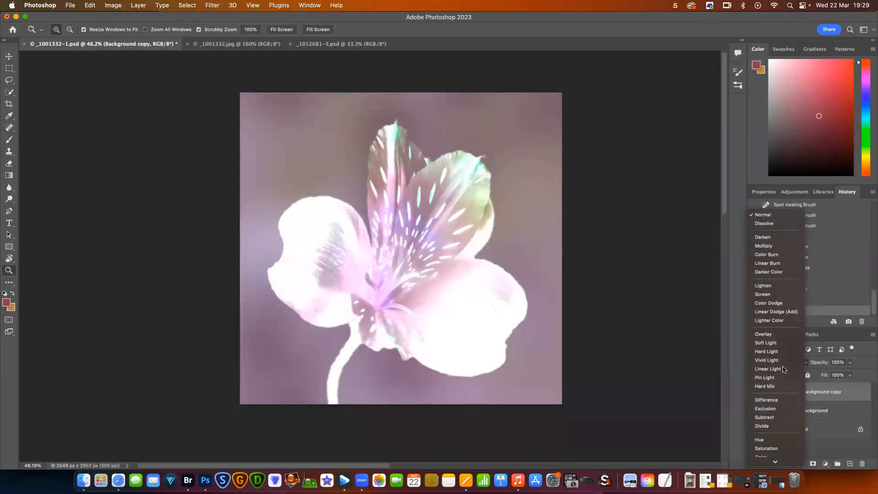
click(782, 337)
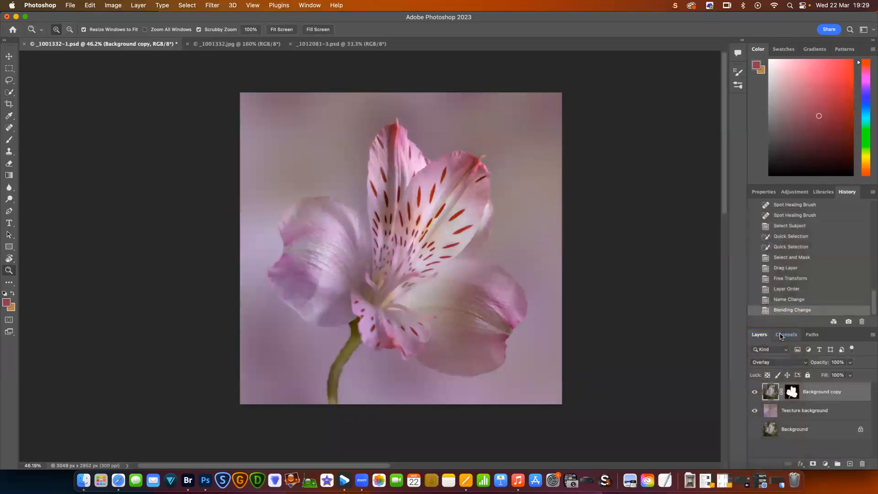
click(851, 363)
drag(851, 374, 843, 375)
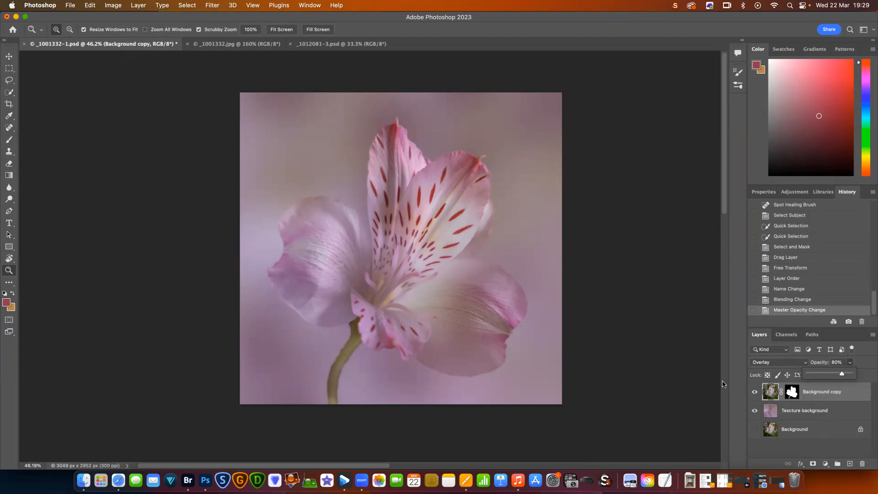
Select the flower automatically as the subject and contract the selection by 4 pixels.
click(186, 5)
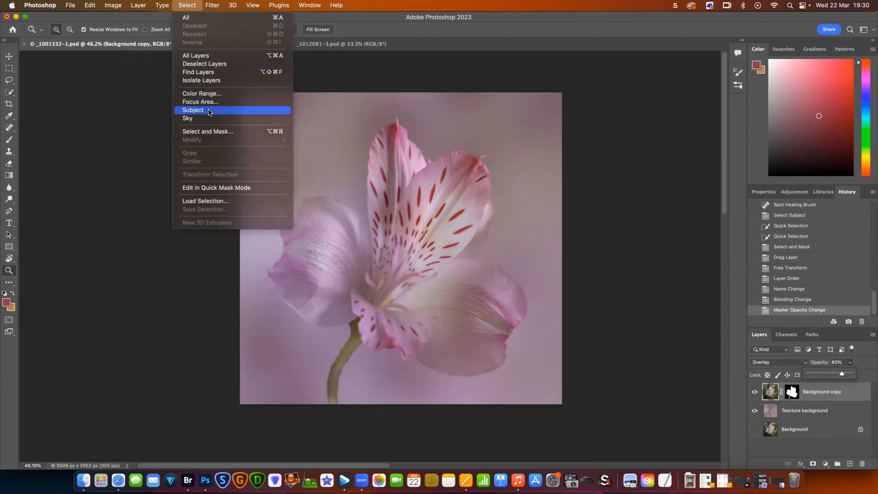
click(193, 110)
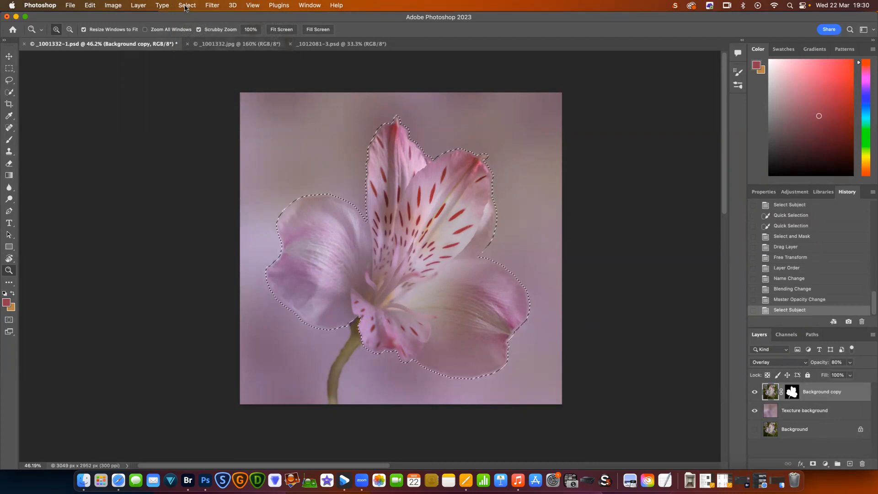
click(186, 5)
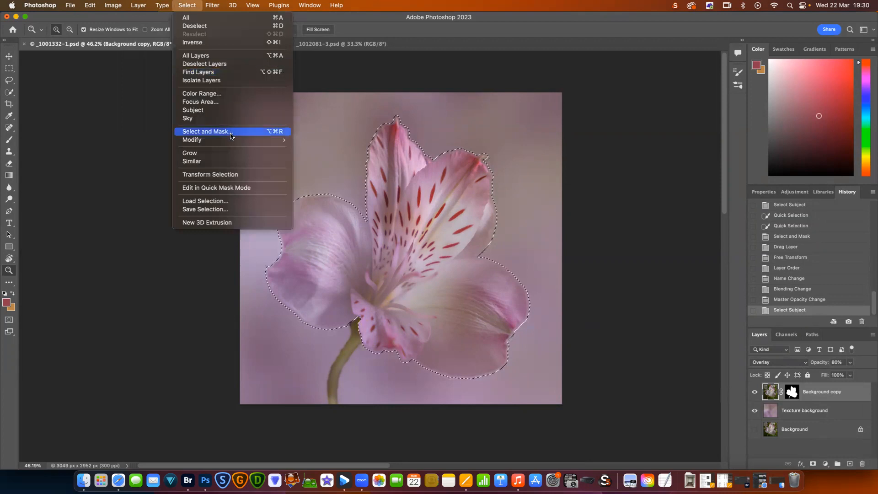
mouse_move(233, 140)
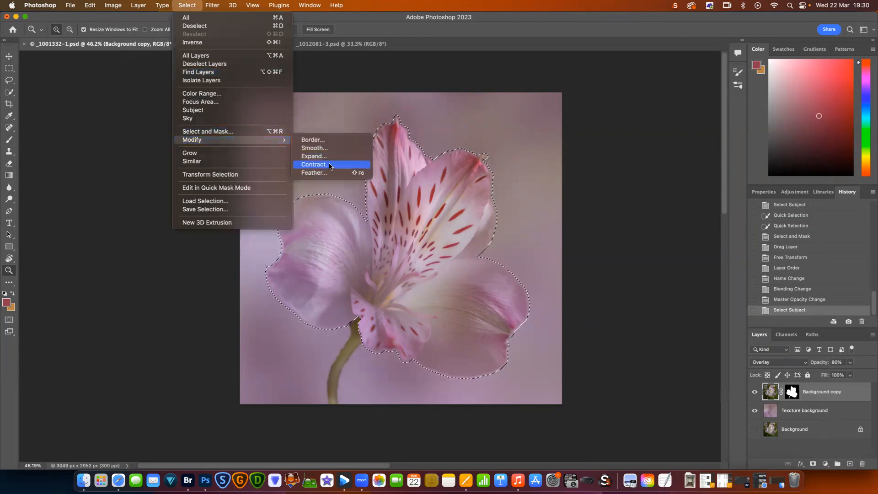
click(313, 164)
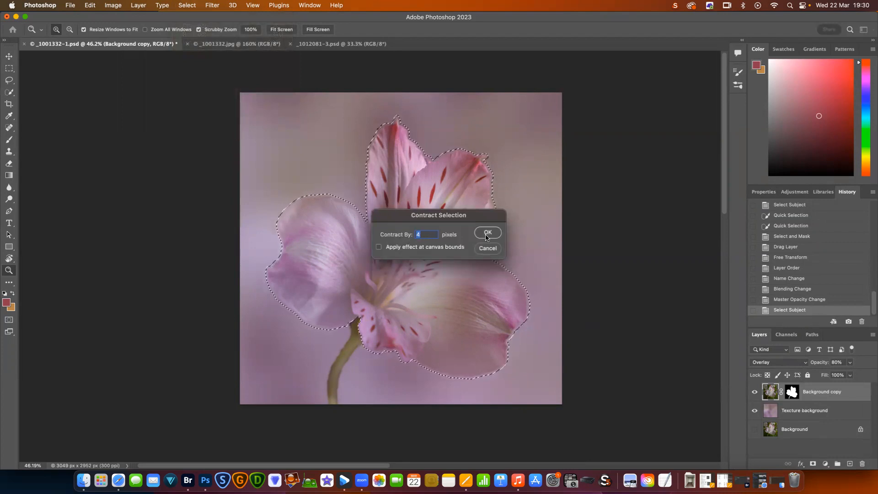
click(486, 234)
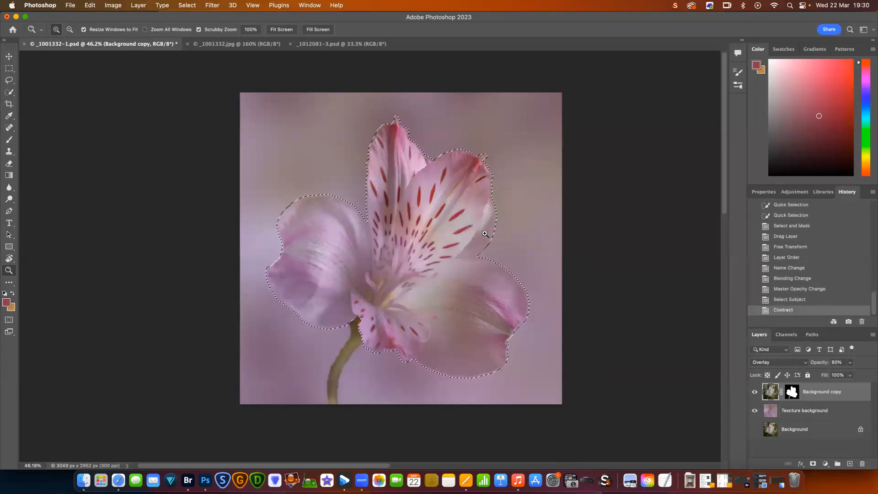
click(182, 6)
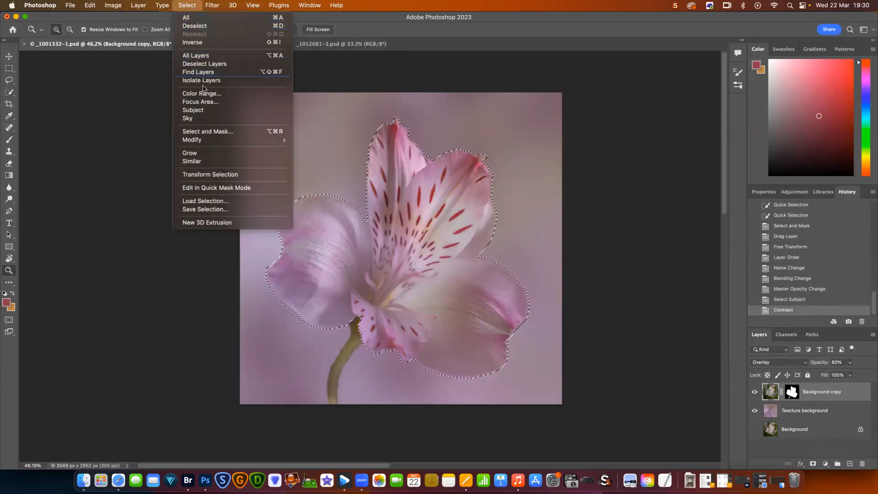
click(206, 114)
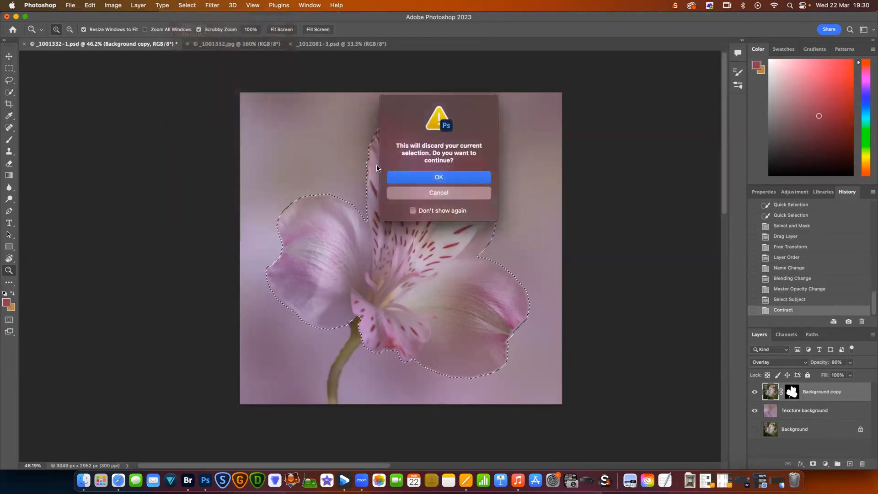
click(438, 193)
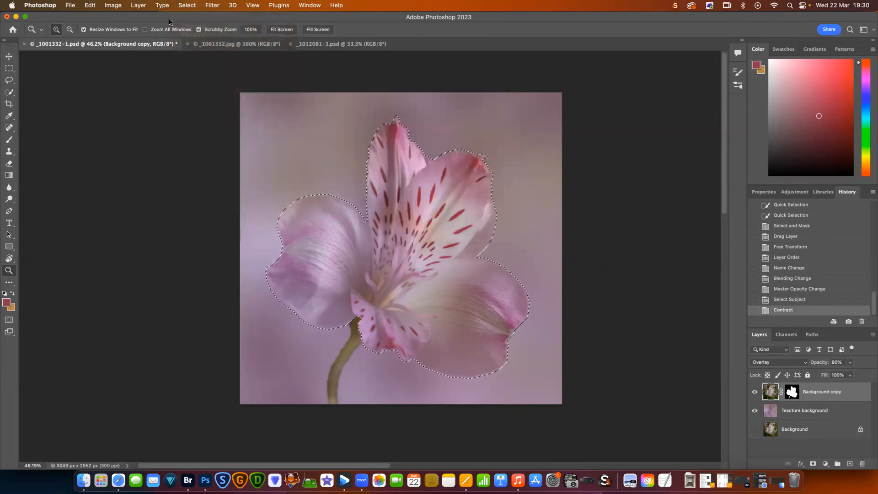
Feather the flower selection by 10 pixels and deselect it.
click(190, 6)
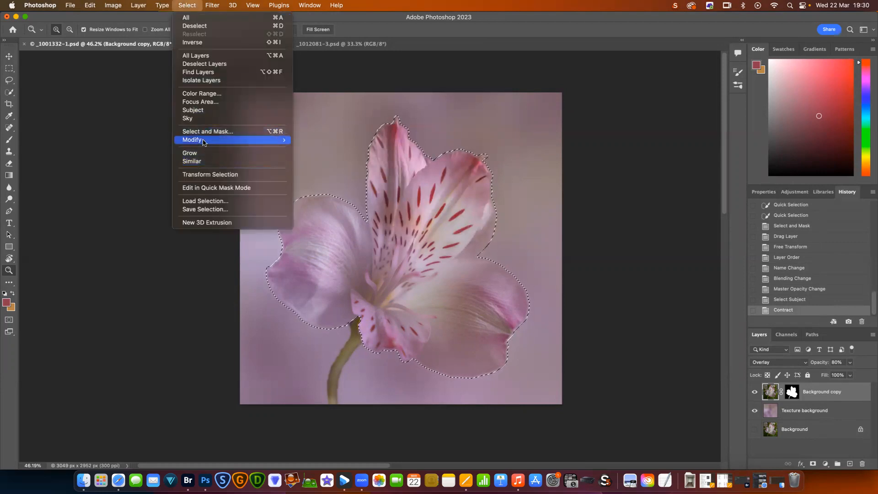
mouse_move(203, 142)
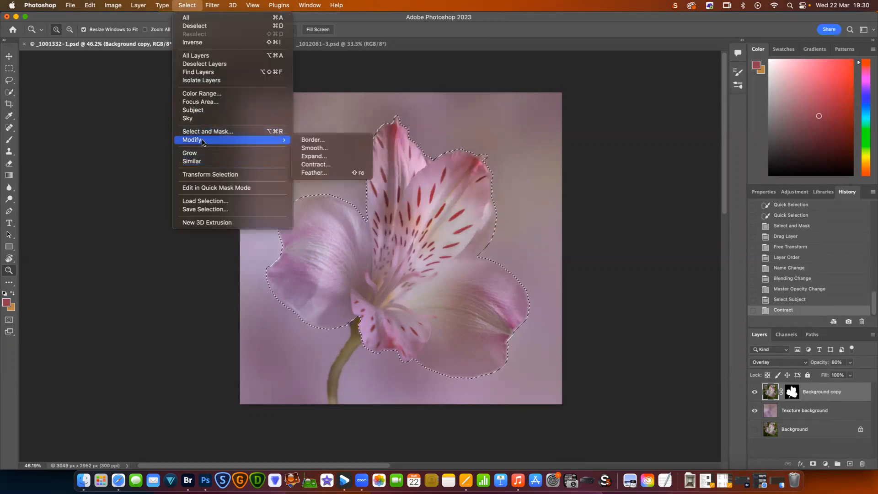
click(310, 172)
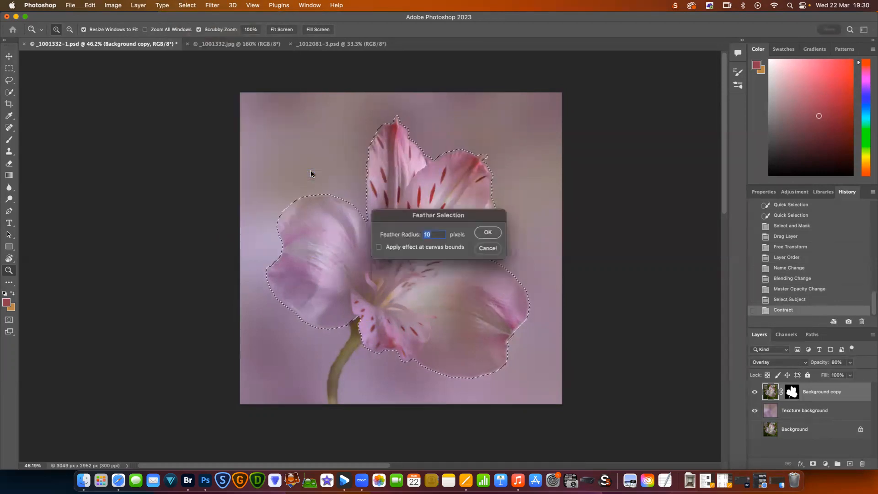
click(492, 235)
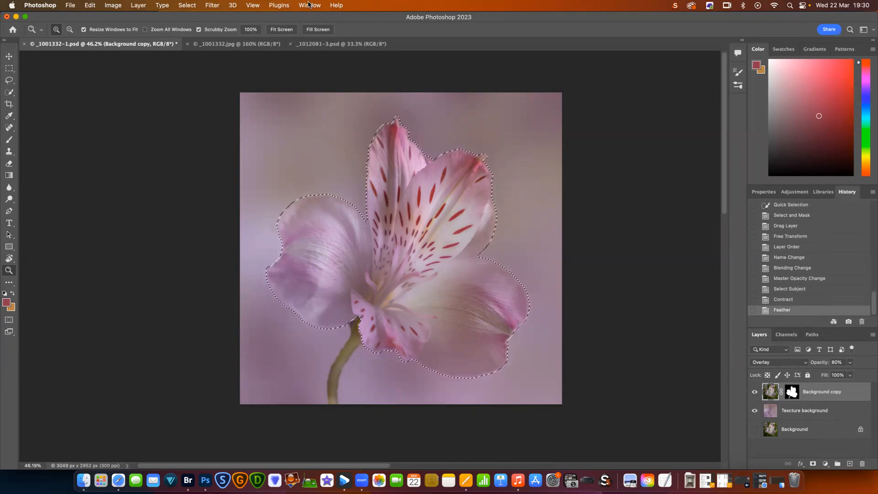
click(187, 5)
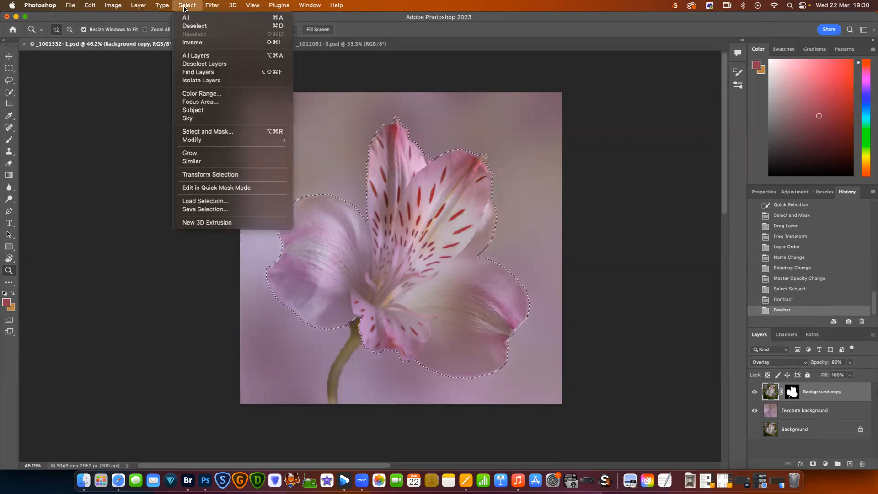
click(199, 26)
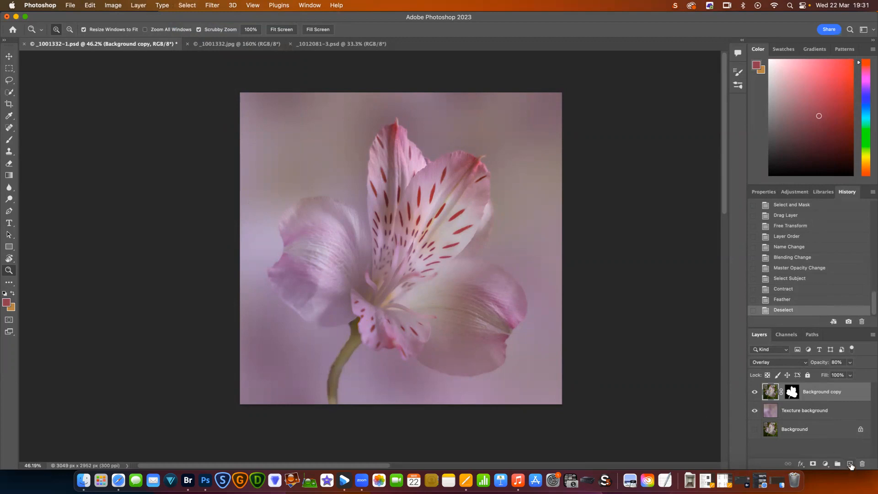
Add an empty layer above the masked flower layer and name it "Blur edges".
click(850, 464)
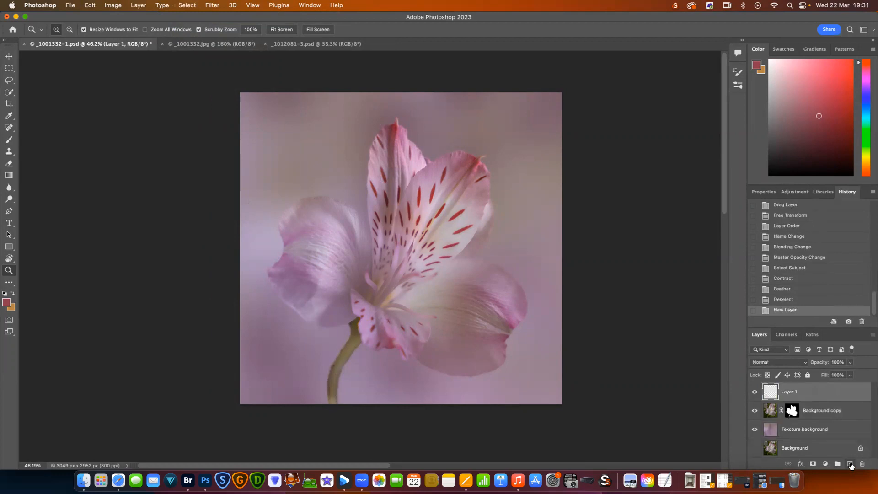
double_click(788, 392)
text(Blue edge)
key(Return)
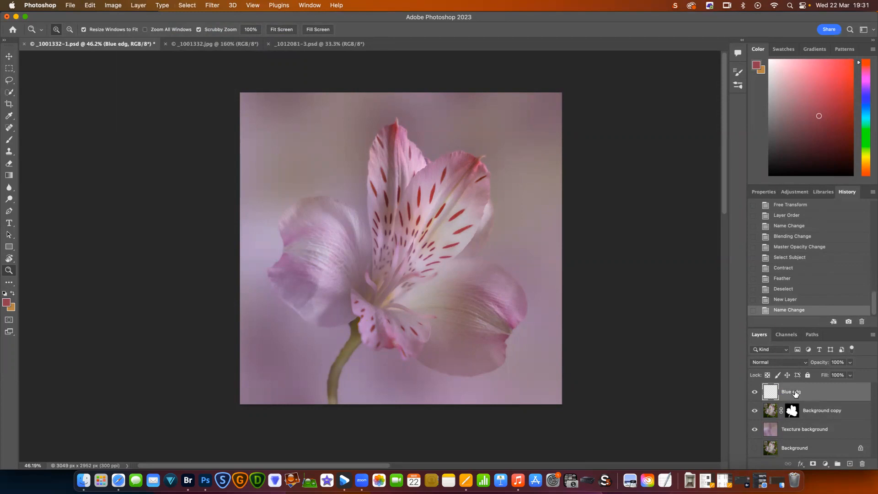
double_click(796, 393)
text(Blur edges)
key(Return)
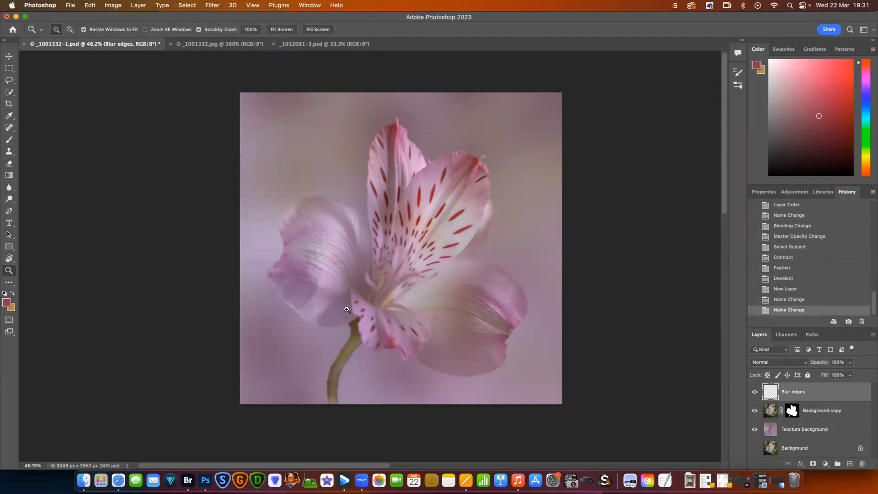
Soften the outer edges of the right-hand petals with the Clone Stamp at 20% opacity, using background sampled beside them.
click(10, 152)
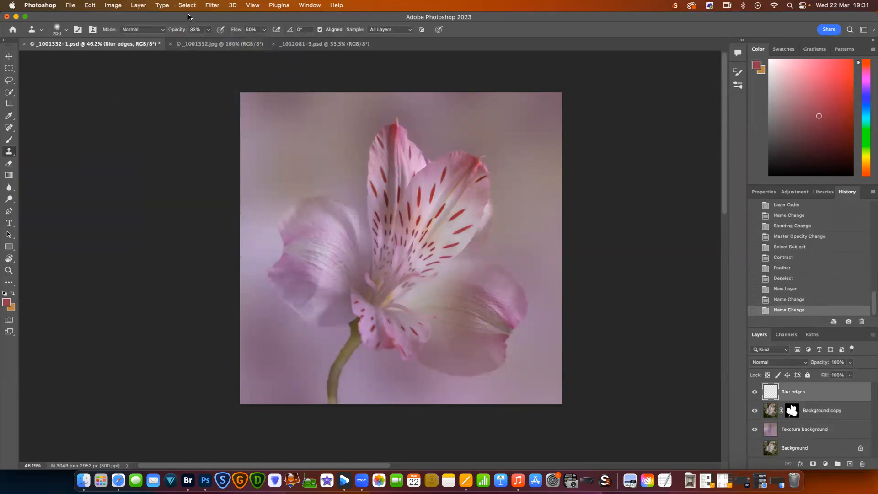
click(209, 31)
click(207, 31)
text(20)
key(Tab)
alt+click(509, 198)
drag(489, 170, 498, 213)
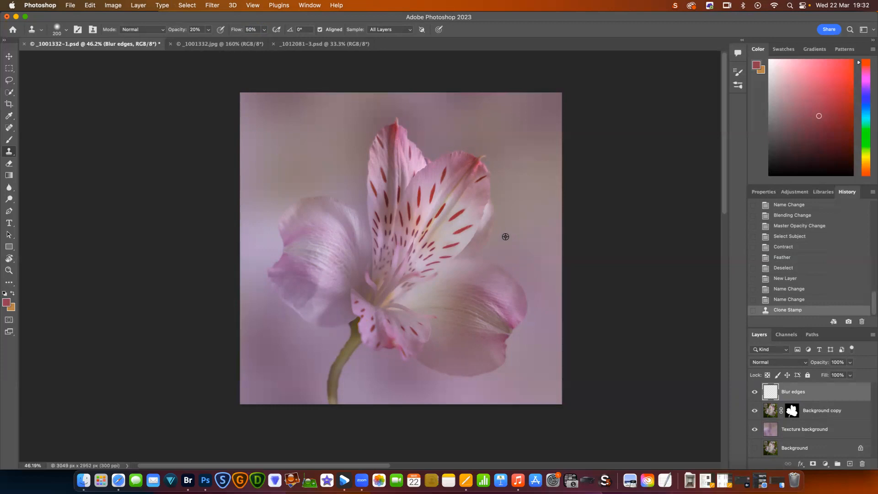
mouse_move(504, 237)
mouse_down()
mouse_move(492, 218)
mouse_move(482, 241)
mouse_move(501, 263)
mouse_move(521, 259)
mouse_move(521, 300)
mouse_up()
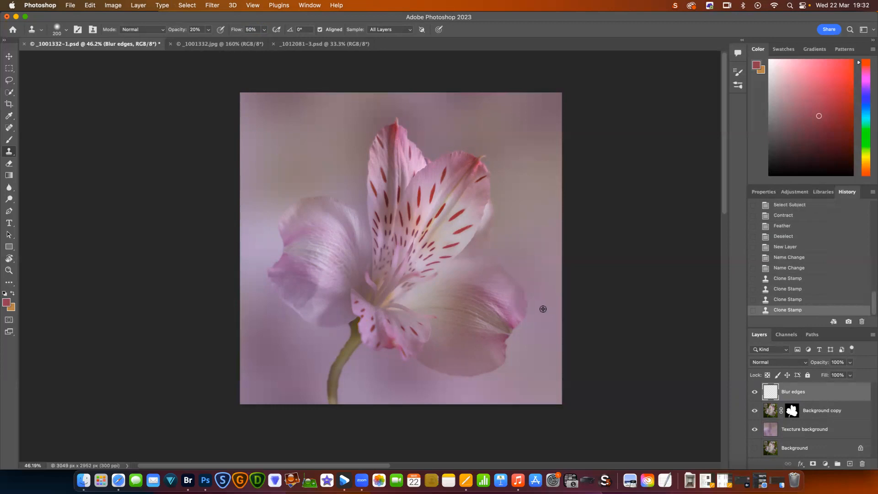
click(533, 336)
mouse_move(519, 329)
mouse_down()
mouse_move(504, 370)
mouse_move(480, 375)
mouse_move(423, 363)
mouse_move(366, 365)
mouse_move(373, 350)
mouse_move(405, 361)
mouse_up()
Soften the lower, outer and upper edges of the left petal by cloning nearby background over them.
alt+click(365, 369)
mouse_move(278, 300)
mouse_down()
mouse_move(308, 323)
mouse_move(337, 326)
mouse_up()
mouse_move(272, 231)
mouse_down()
mouse_move(276, 247)
mouse_move(263, 265)
mouse_up()
drag(265, 287, 276, 299)
alt+click(265, 240)
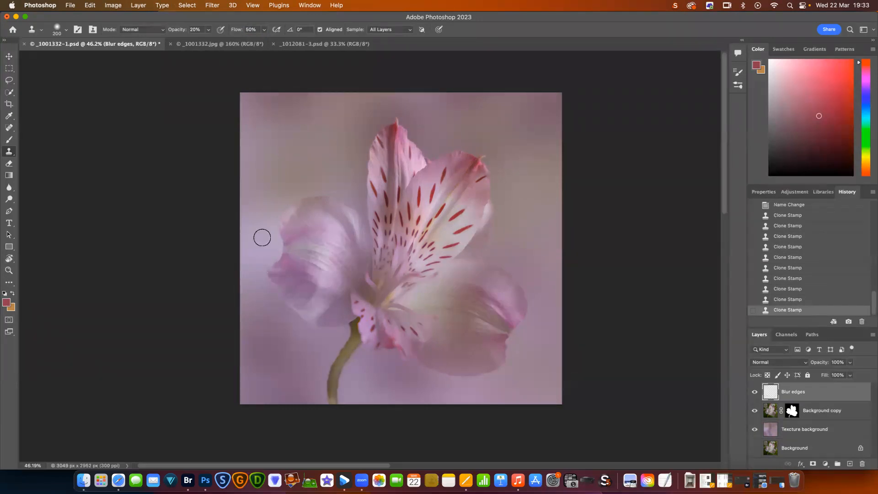
mouse_move(282, 223)
mouse_down()
mouse_move(290, 201)
mouse_move(280, 200)
mouse_move(304, 195)
mouse_up()
alt+click(278, 198)
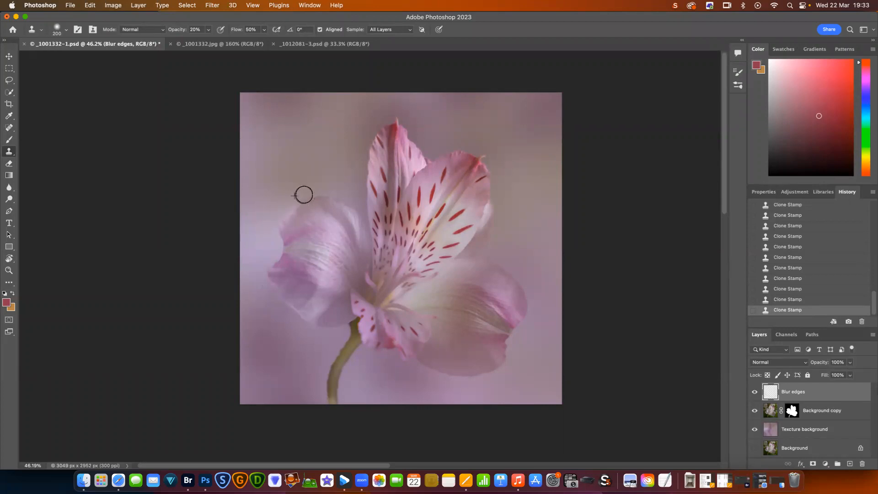
Remove only the last clone stroke on the left petal by stepping back in the history.
click(817, 301)
click(811, 289)
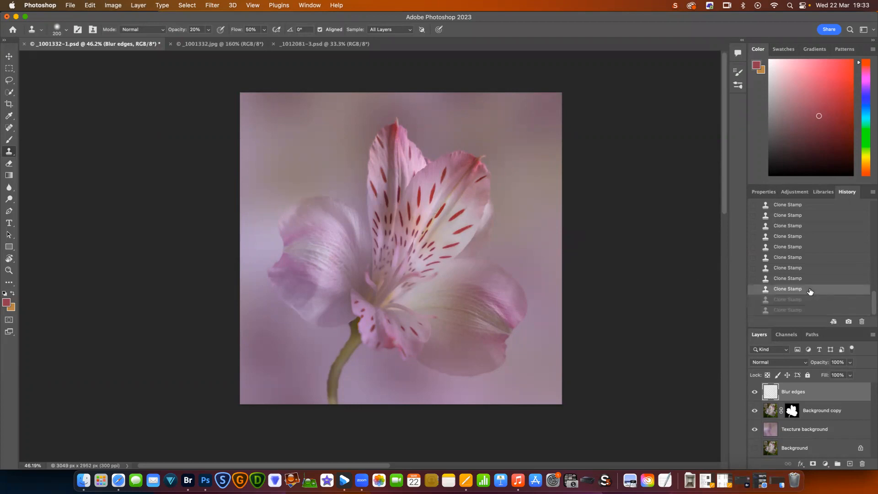
click(812, 300)
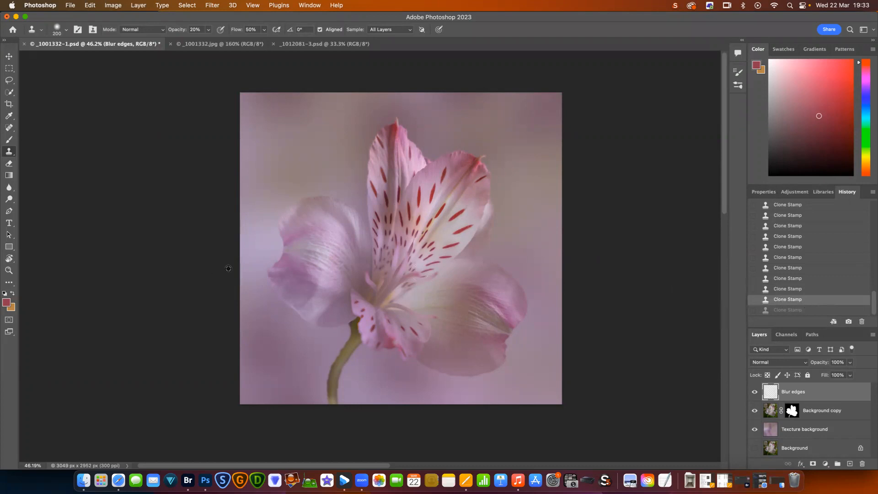
Clone sampled background along the left petal's upper edge and the left side of the tall upright petal.
alt+click(257, 243)
drag(292, 197, 340, 190)
alt+click(286, 188)
alt+click(358, 134)
drag(376, 132, 365, 188)
Soften the top edges of the two upright petals with background sampled above and between them.
alt+click(369, 106)
mouse_move(386, 119)
mouse_down()
mouse_move(409, 135)
mouse_move(406, 112)
mouse_move(417, 136)
mouse_move(417, 126)
mouse_move(427, 128)
mouse_move(408, 136)
mouse_move(418, 146)
mouse_move(479, 150)
mouse_up()
alt+click(418, 123)
alt+click(421, 131)
alt+click(409, 132)
alt+click(427, 120)
alt+click(445, 137)
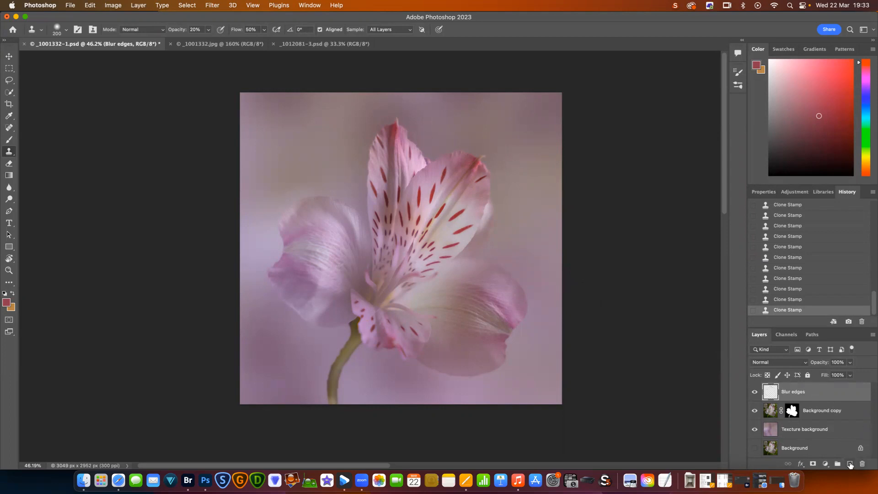
Add an empty layer above Blur edges and name it "Clean up stem".
click(850, 464)
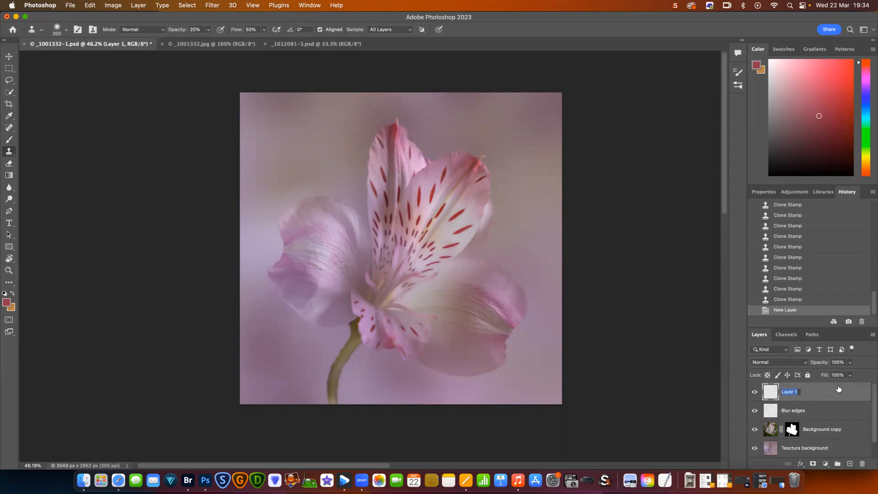
text(Clean up stem)
click(691, 368)
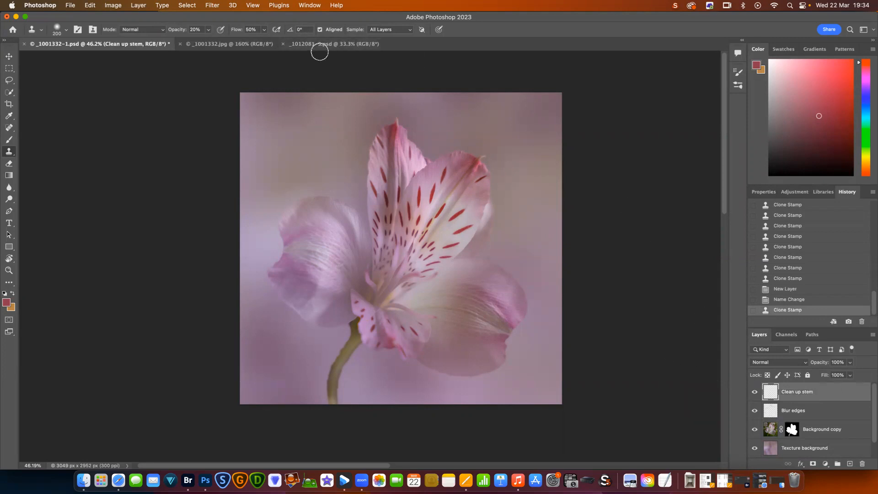
Clean up the right edge of the stem using the Clone Stamp at 100% opacity with a 90 px brush.
click(208, 30)
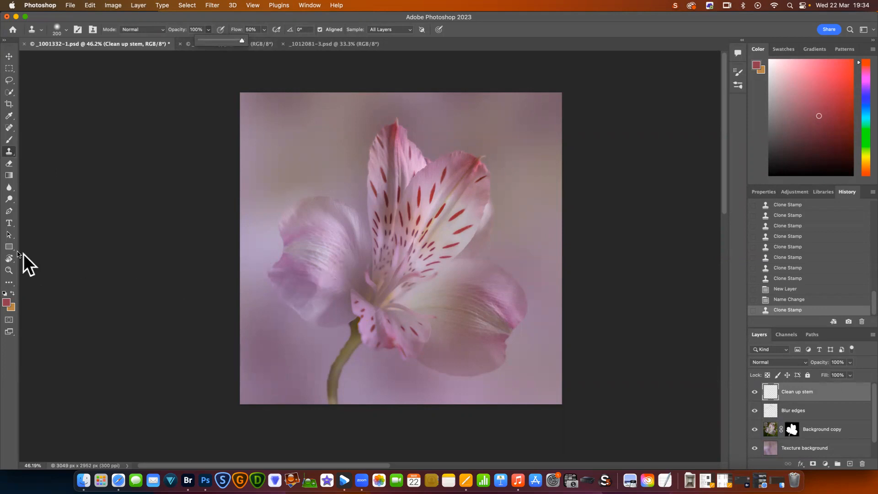
click(9, 270)
drag(326, 292, 354, 281)
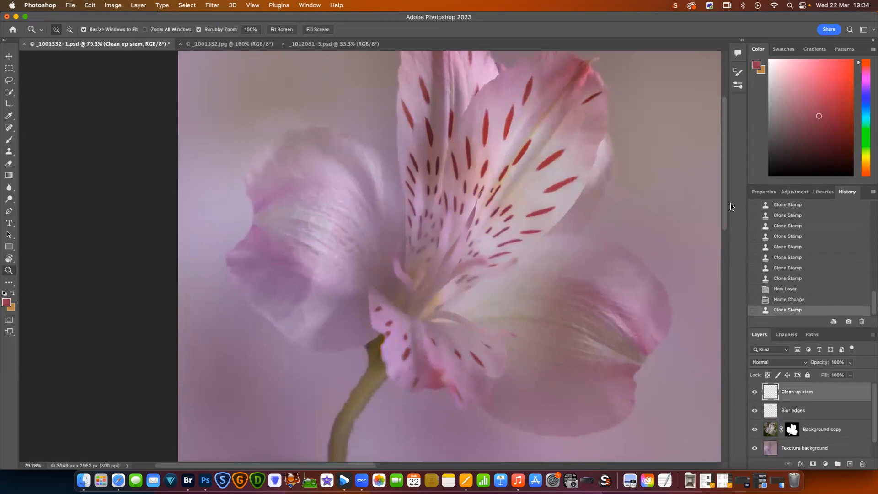
scroll(725, 201, up, 10)
scroll(654, 350, down, 10)
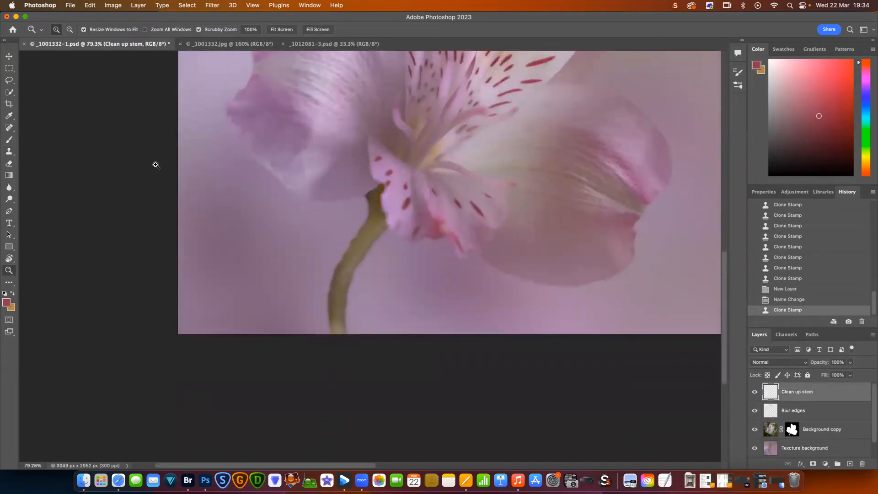
click(12, 154)
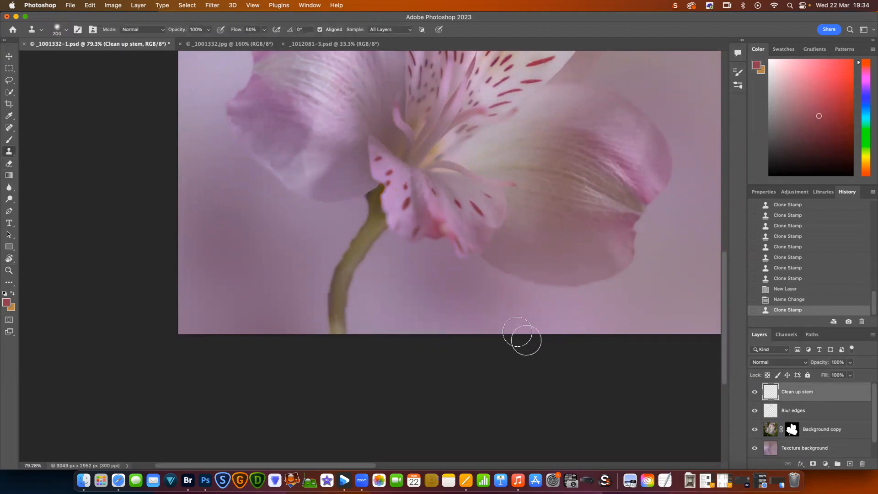
key(bracketleft)
key(bracketleft)
key(bracketleft)
key(bracketleft)
key(bracketleft)
key(bracketleft)
mouse_move(375, 279)
mouse_down()
mouse_move(357, 281)
mouse_move(353, 309)
mouse_move(360, 271)
mouse_up()
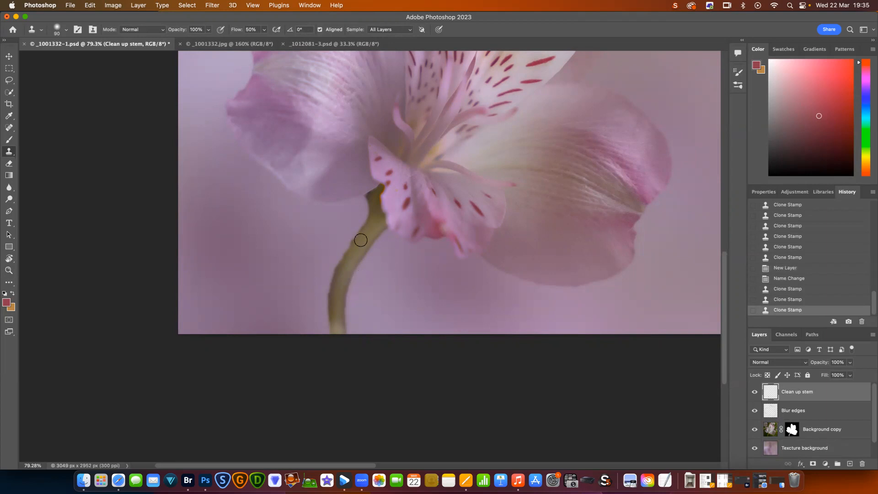
Clean up the left edge of the stem by cloning background sampled beside it.
alt+click(315, 217)
alt+click(349, 214)
mouse_move(358, 213)
mouse_down()
mouse_move(325, 275)
mouse_move(313, 274)
mouse_up()
drag(344, 239, 347, 237)
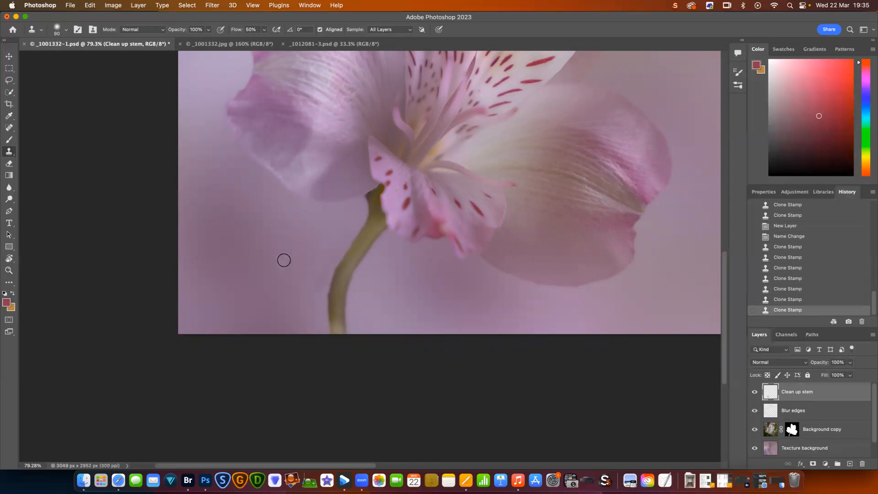
Fade the bottom end of the stem into the background using the Clone Stamp at 22% opacity with a 250 px brush.
key(bracketright)
key(bracketright)
key(bracketright)
key(bracketright)
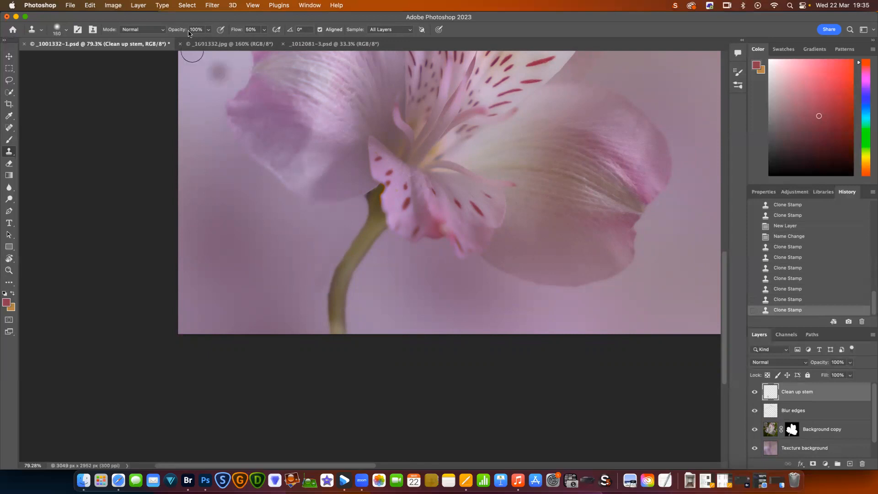
click(208, 30)
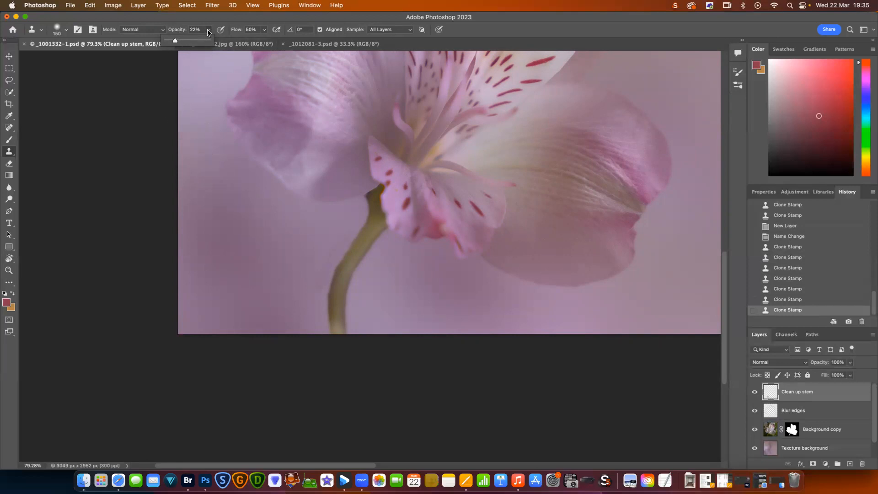
key(bracketright)
key(bracketright)
key(bracketright)
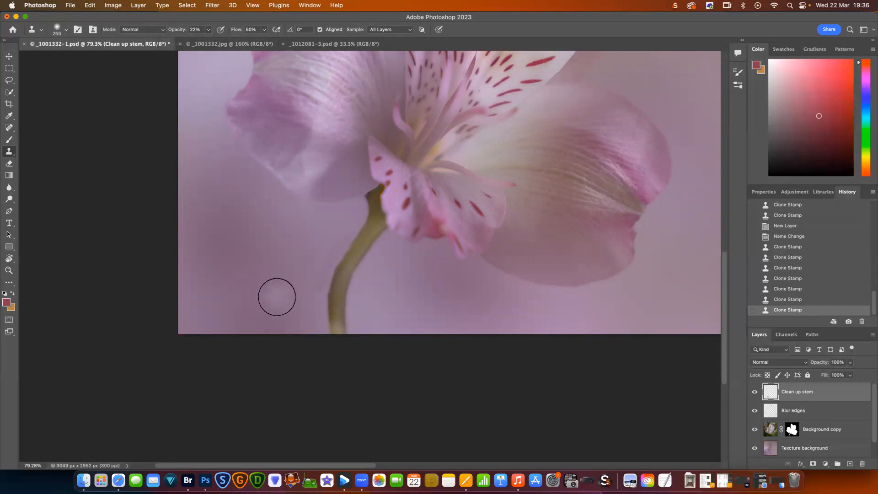
alt+click(281, 311)
mouse_move(319, 308)
mouse_down()
mouse_move(346, 319)
mouse_move(337, 323)
mouse_move(354, 312)
mouse_move(344, 322)
mouse_move(358, 321)
mouse_move(338, 318)
mouse_move(346, 326)
mouse_move(333, 313)
mouse_move(358, 323)
mouse_up()
alt+click(289, 312)
alt+click(293, 314)
alt+click(380, 306)
alt+click(372, 313)
alt+click(372, 315)
alt+click(283, 316)
mouse_move(297, 295)
mouse_down()
mouse_move(319, 241)
mouse_move(305, 286)
mouse_move(329, 237)
mouse_move(302, 297)
mouse_move(327, 239)
mouse_move(307, 302)
mouse_move(352, 310)
mouse_move(353, 319)
mouse_move(318, 312)
mouse_move(337, 323)
mouse_move(316, 310)
mouse_up()
alt+click(293, 309)
alt+click(264, 302)
alt+click(273, 307)
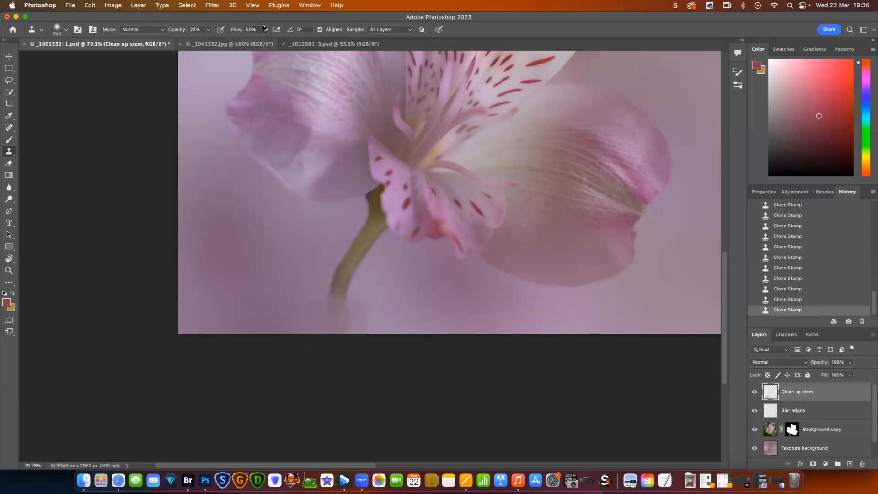
Raise the Clone Stamp opacity to 30% and clone background from both sides over the faded remains of the lower stem.
click(209, 32)
text(30)
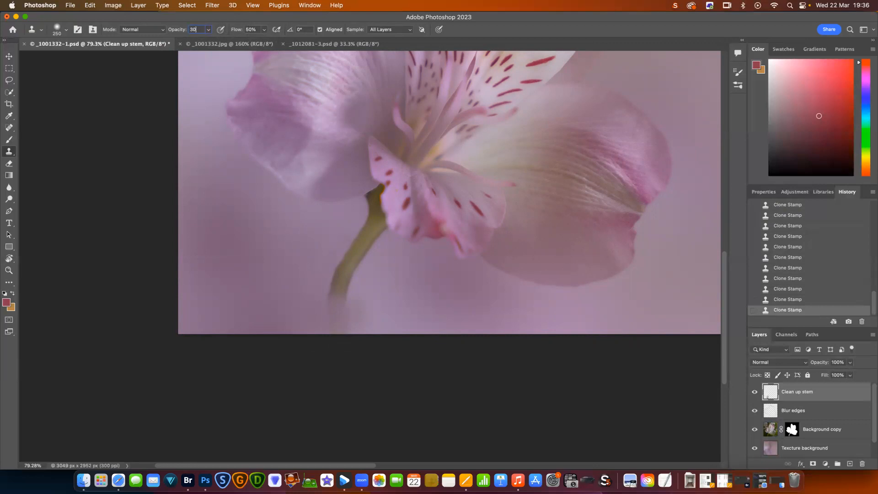
key(Return)
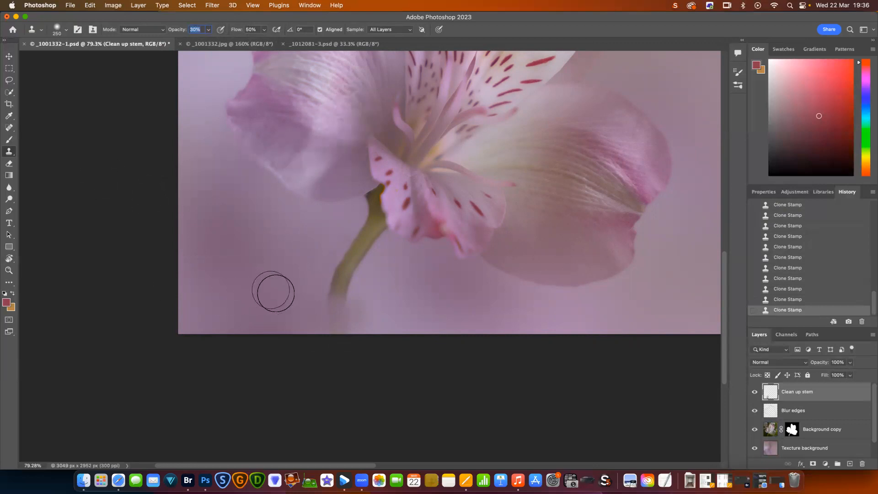
alt+click(294, 303)
mouse_move(319, 308)
mouse_down()
mouse_move(333, 314)
mouse_move(307, 306)
mouse_move(323, 317)
mouse_up()
alt+click(279, 296)
alt+click(381, 292)
mouse_move(366, 300)
mouse_down()
mouse_move(356, 323)
mouse_move(393, 291)
mouse_move(360, 315)
mouse_move(333, 308)
mouse_move(366, 318)
mouse_move(324, 316)
mouse_move(276, 298)
mouse_move(301, 298)
mouse_move(318, 315)
mouse_move(304, 316)
mouse_move(301, 301)
mouse_move(314, 312)
mouse_move(315, 304)
mouse_move(302, 304)
mouse_move(322, 322)
mouse_move(313, 287)
mouse_move(328, 324)
mouse_up()
alt+click(392, 283)
alt+click(382, 308)
alt+click(272, 289)
alt+click(284, 279)
alt+click(287, 273)
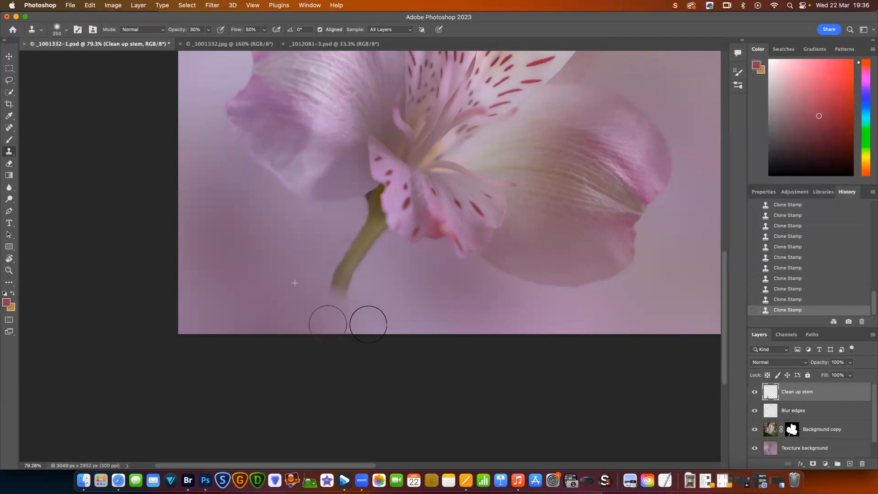
alt+click(301, 310)
mouse_move(320, 304)
mouse_down()
mouse_move(372, 318)
mouse_move(317, 330)
mouse_move(321, 306)
mouse_move(281, 276)
mouse_move(273, 293)
mouse_move(284, 312)
mouse_move(318, 318)
mouse_move(337, 301)
mouse_up()
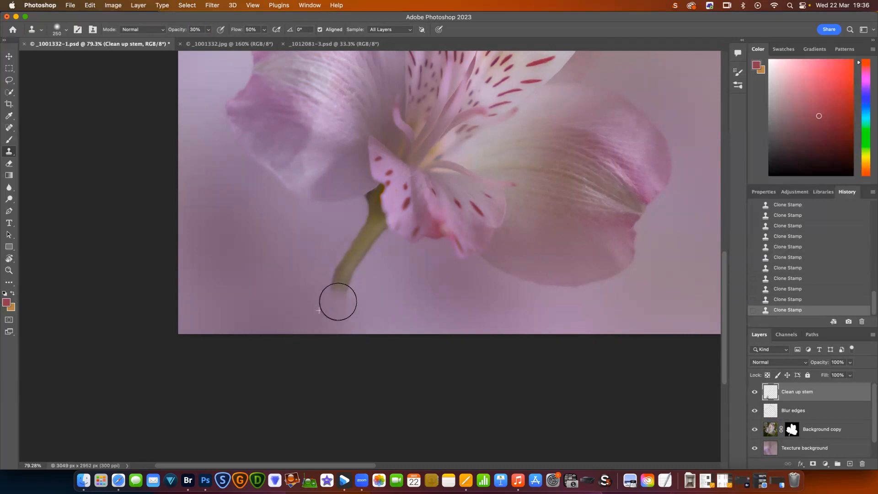
Lower the Clone Stamp opacity to 20% and soften the cut-off tip of the stem.
click(208, 30)
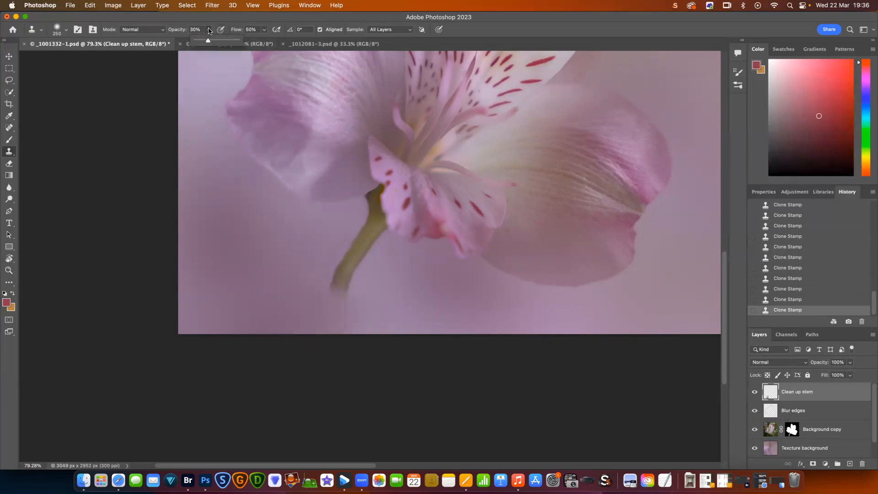
click(201, 30)
text(20)
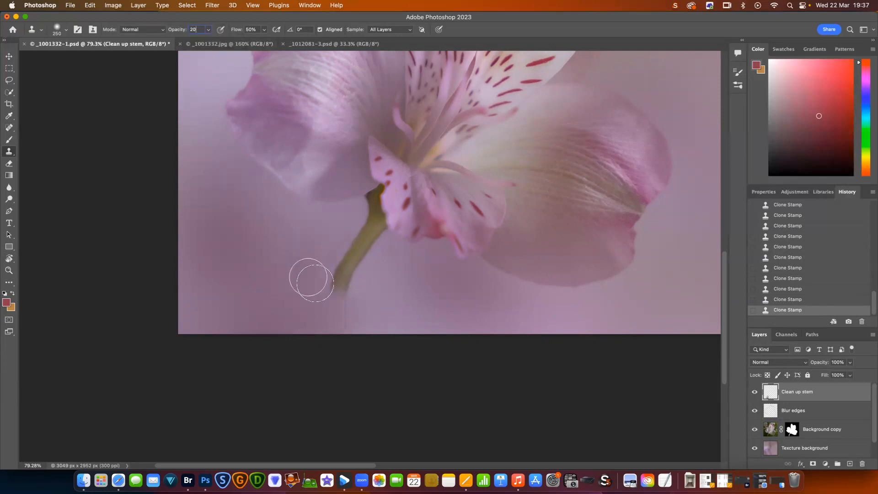
mouse_move(315, 285)
mouse_down()
mouse_move(337, 298)
mouse_move(328, 284)
mouse_move(310, 306)
mouse_move(323, 288)
mouse_move(349, 291)
mouse_move(292, 290)
mouse_move(330, 298)
mouse_move(334, 281)
mouse_move(341, 296)
mouse_move(329, 290)
mouse_up()
alt+click(304, 295)
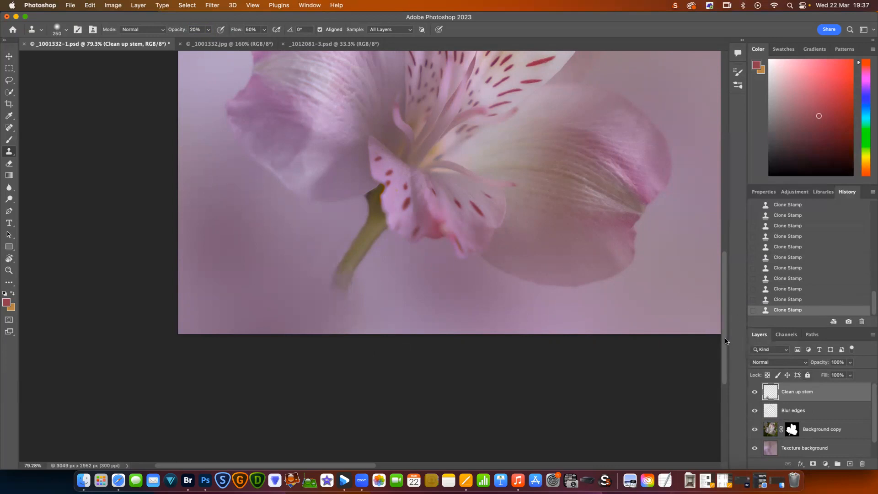
Add a vector mask to the Background copy layer beside its existing layer mask.
scroll(725, 341, up, 5)
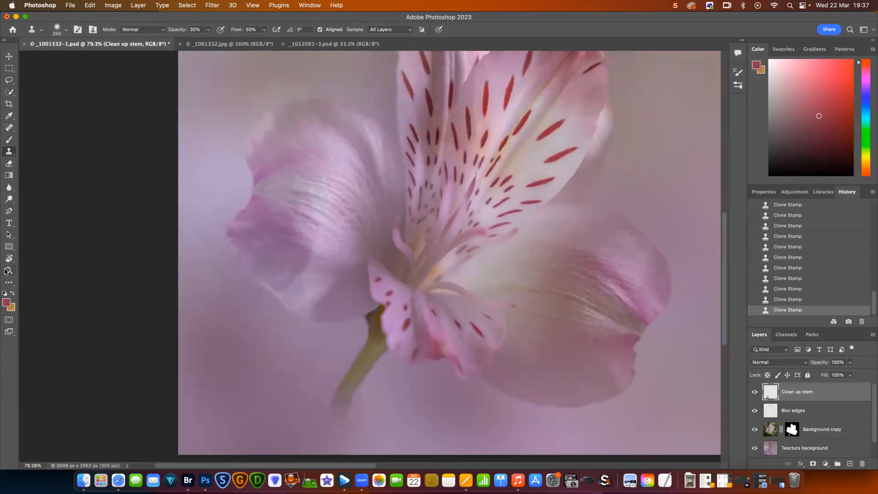
click(8, 270)
drag(414, 257, 403, 260)
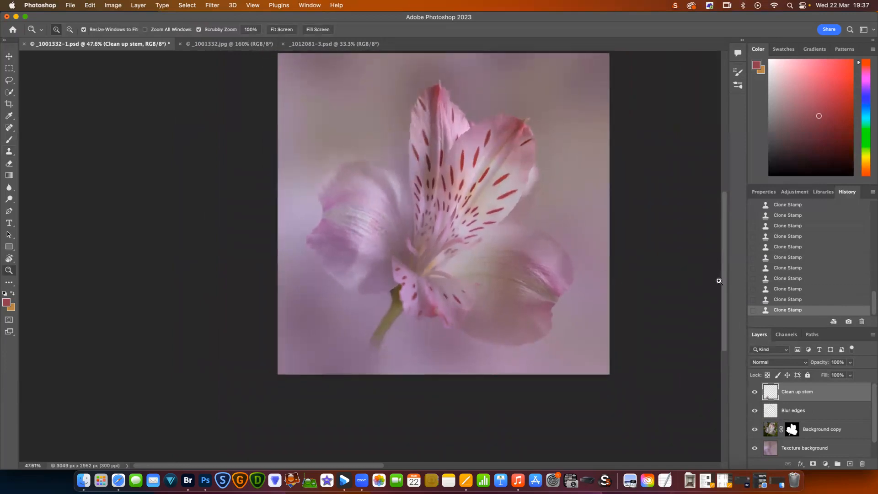
drag(724, 283, 725, 255)
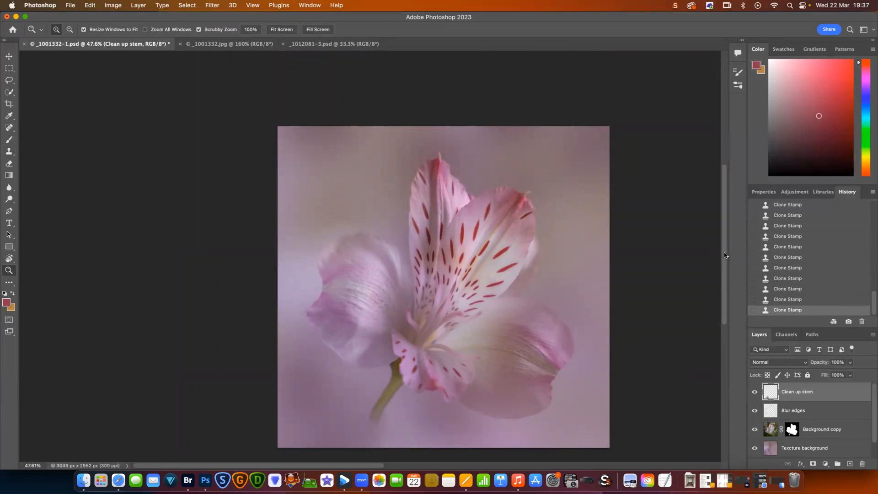
click(844, 432)
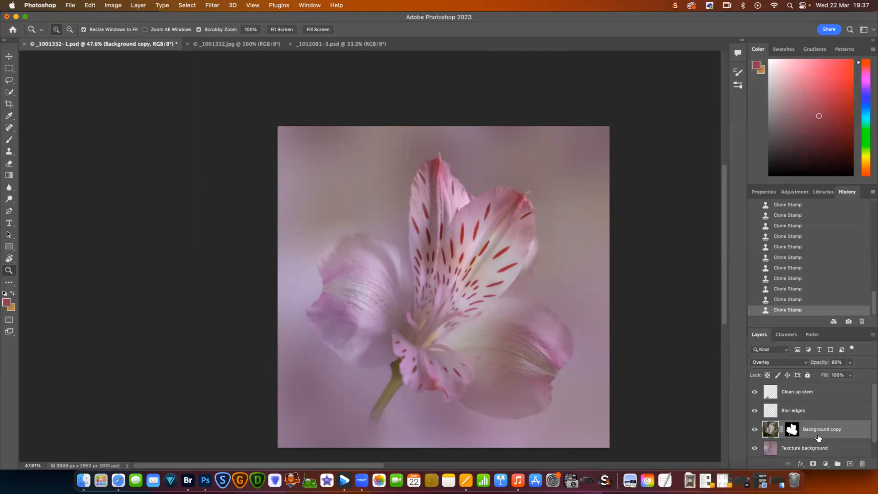
scroll(818, 438, down, 1)
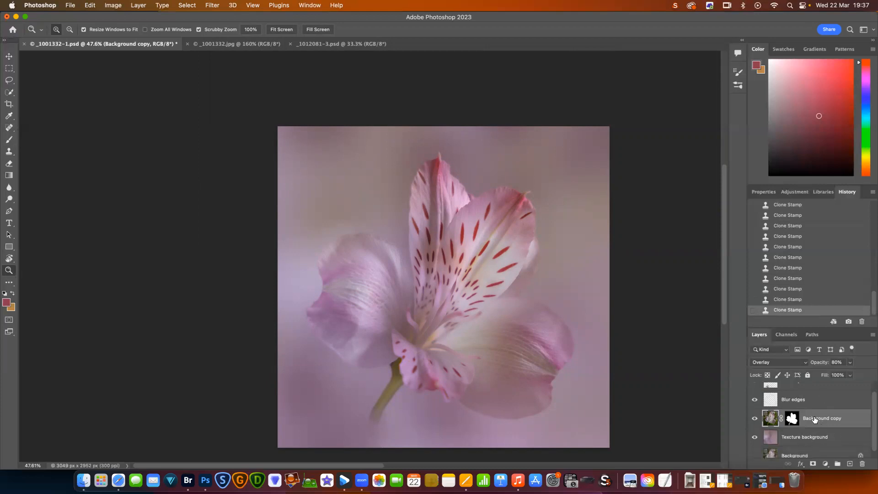
click(813, 465)
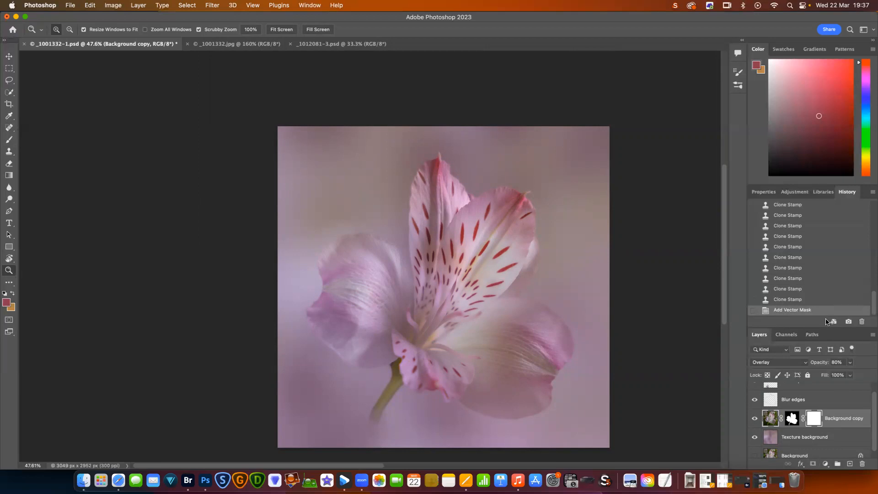
Select the flower with Select Subject and apply Oil Paint with Stylization 10.0, Cleanliness 10.0, Scale 0.1, Bristle Detail 0.0, Angle -60 and Shine 1.3.
click(185, 6)
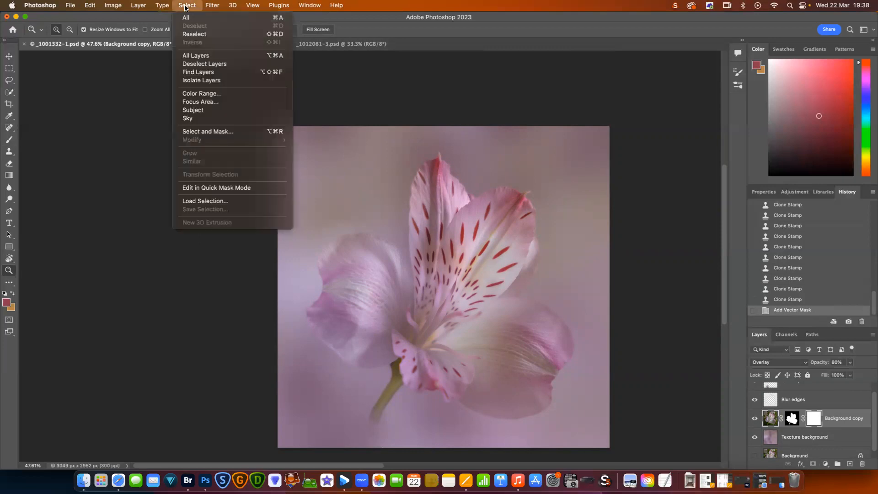
click(219, 110)
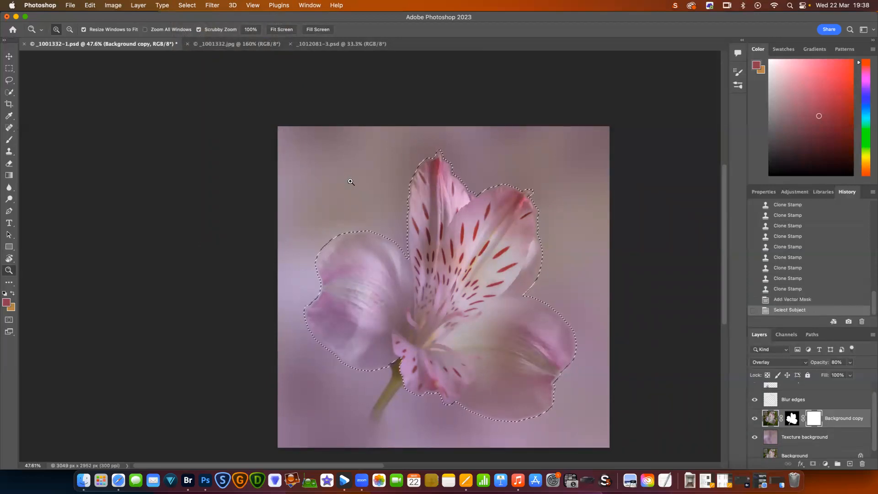
click(212, 6)
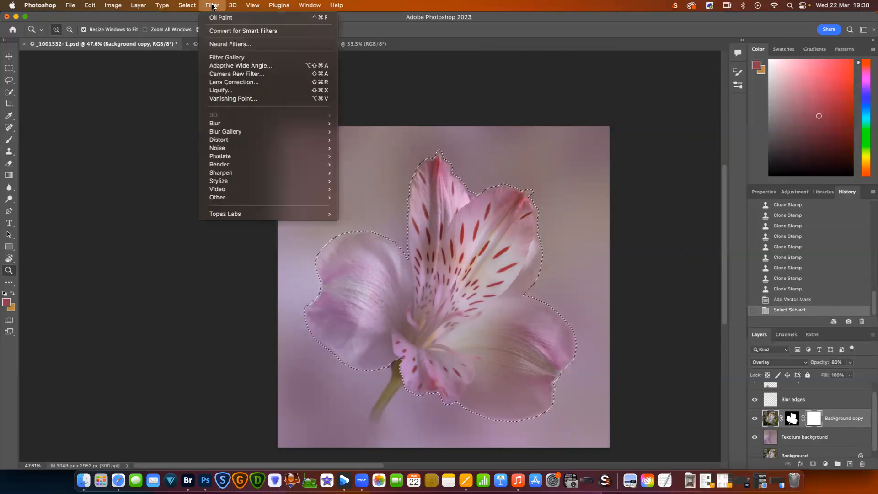
mouse_move(260, 183)
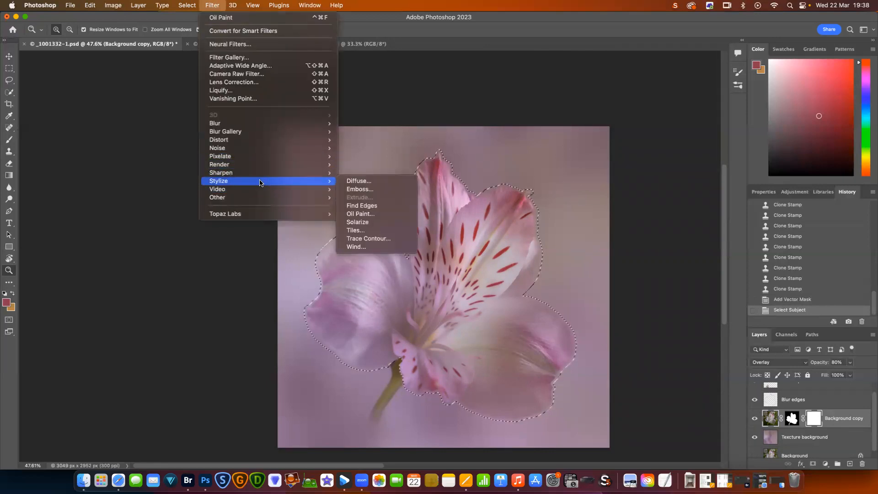
click(366, 213)
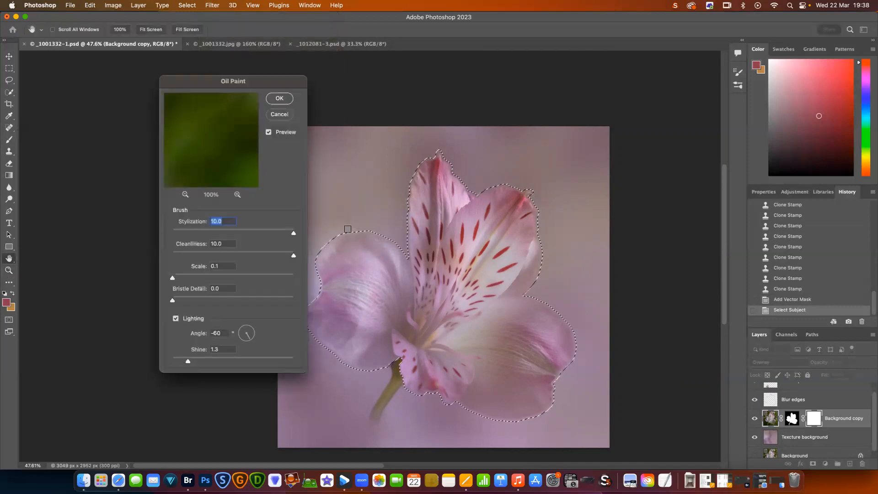
drag(274, 85, 215, 83)
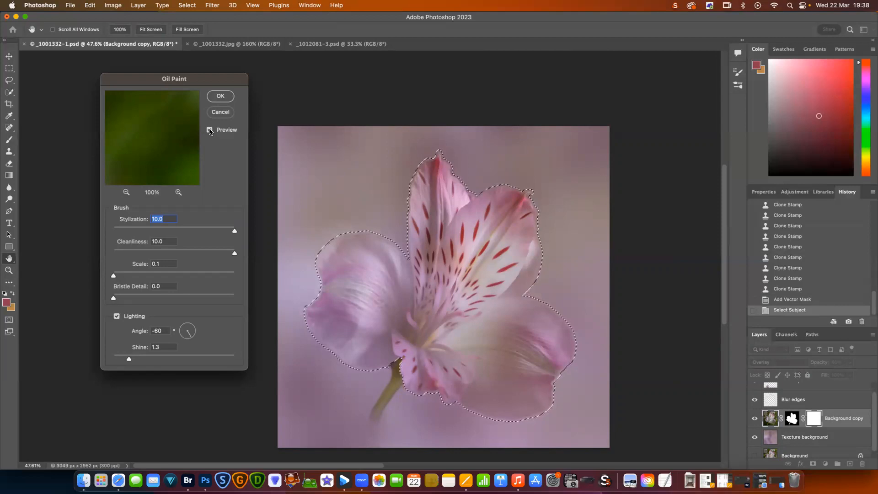
click(220, 97)
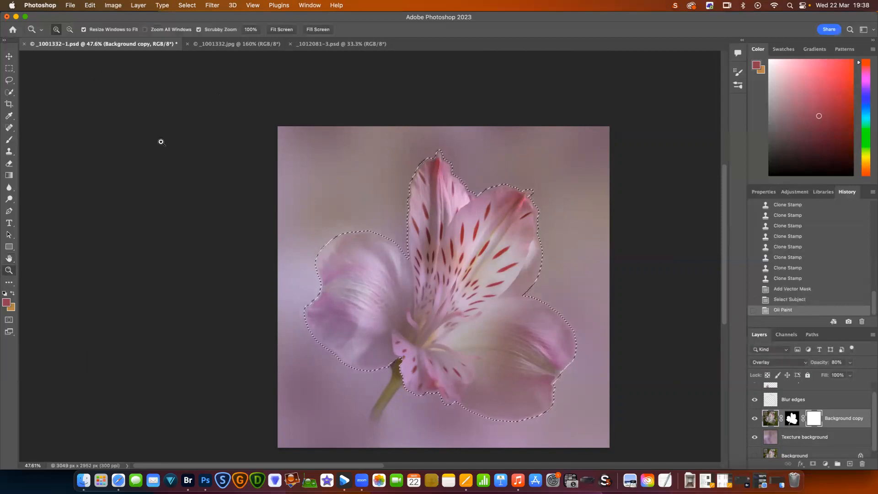
Compare the petals up close before and after the Oil Paint filter using the history states.
click(187, 5)
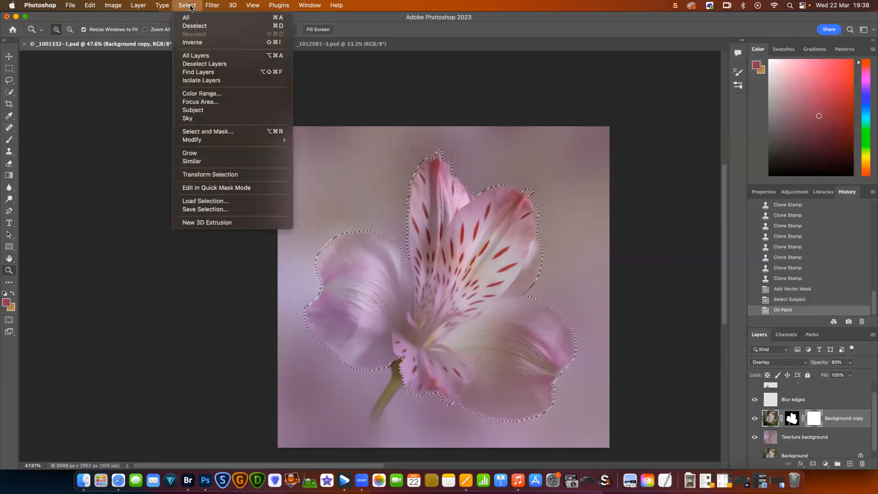
click(40, 202)
drag(517, 303, 542, 275)
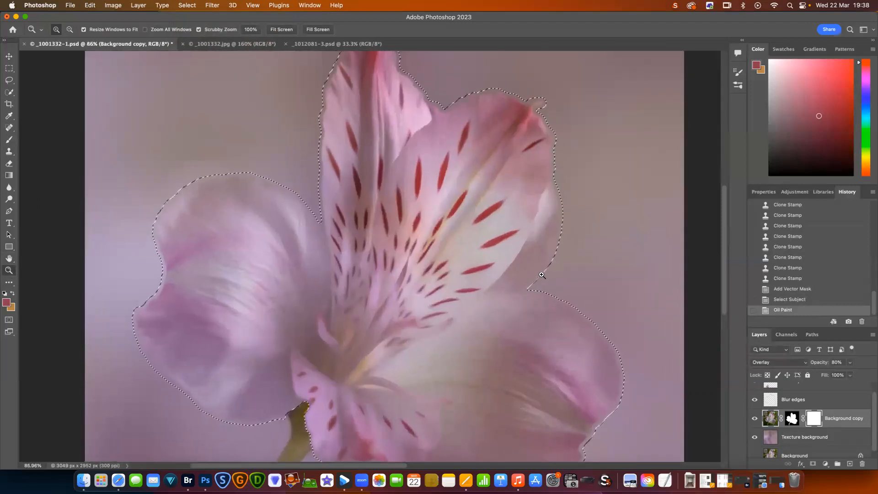
click(822, 299)
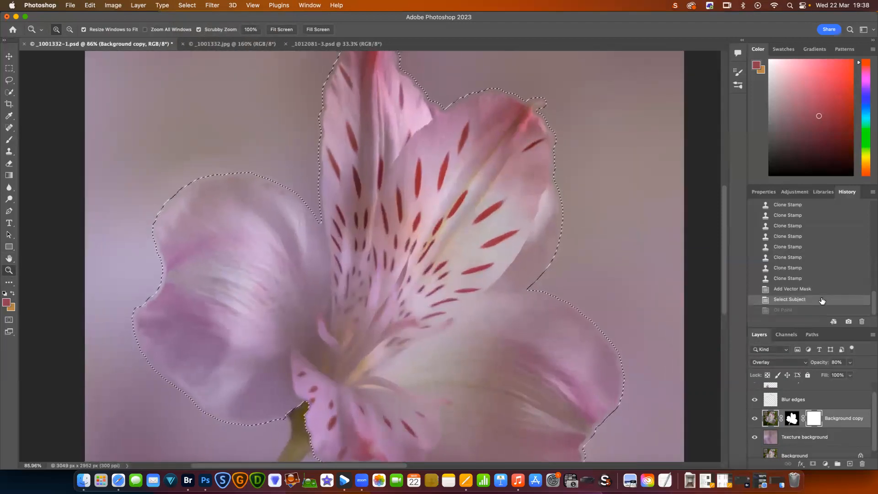
click(823, 310)
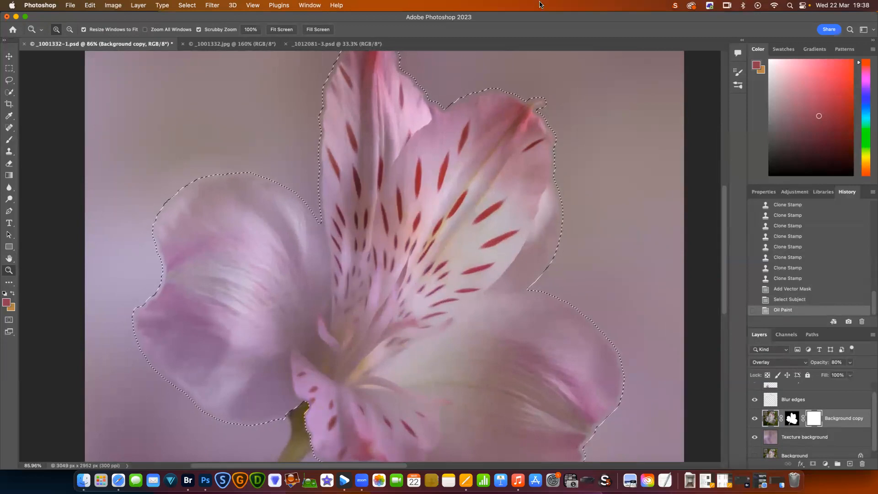
Apply the Oil Paint filter to the selected flower a second time with the same settings.
click(186, 6)
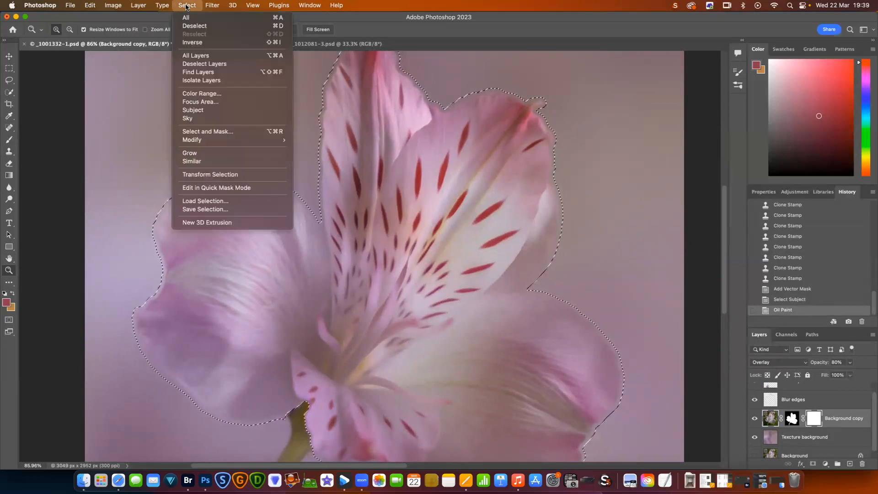
mouse_move(208, 5)
mouse_move(233, 182)
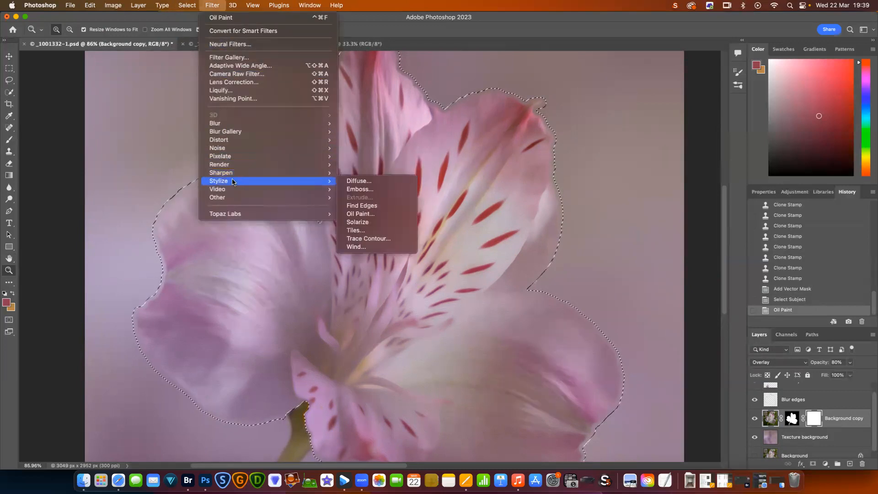
click(379, 215)
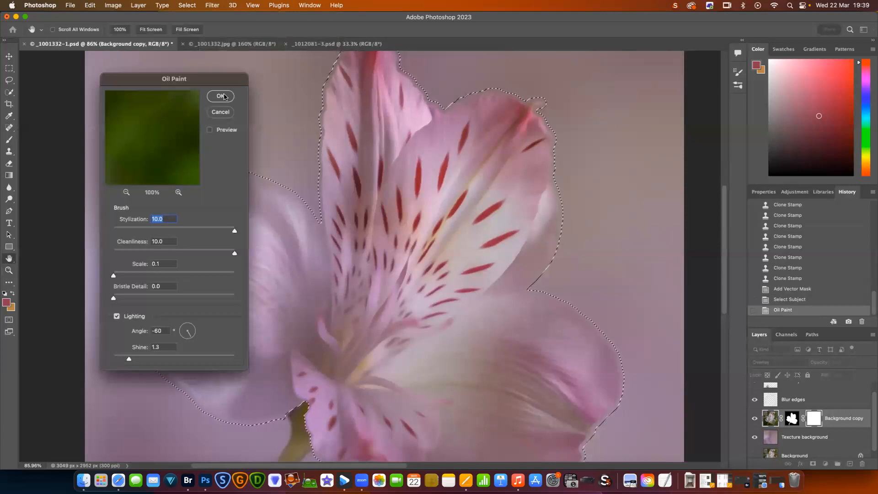
click(223, 97)
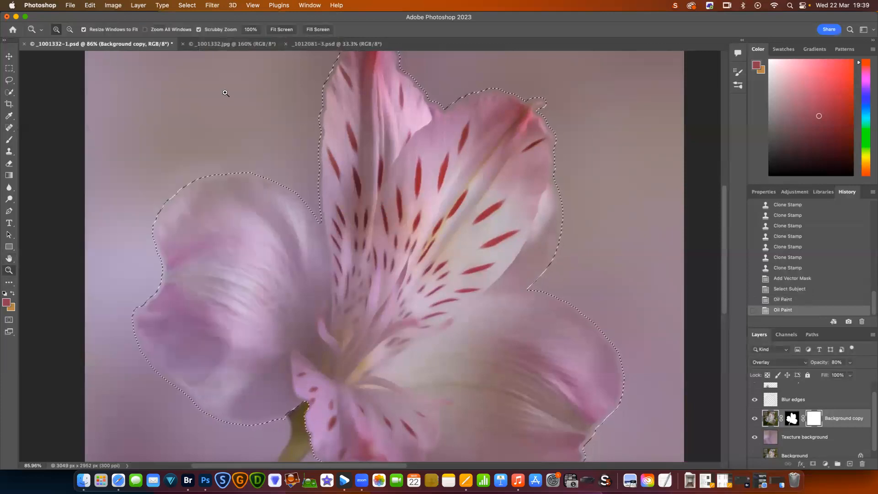
Compare the flower before and after the second Oil Paint pass, and clear the flower selection.
drag(451, 224, 431, 227)
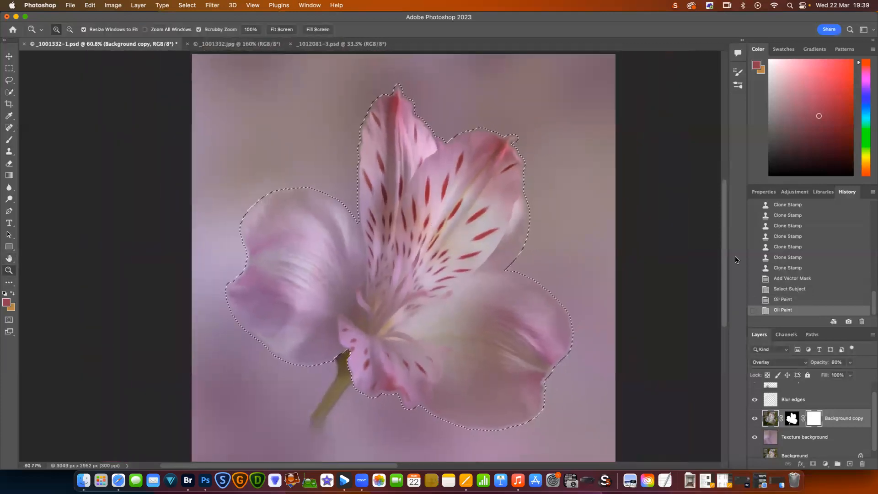
click(823, 300)
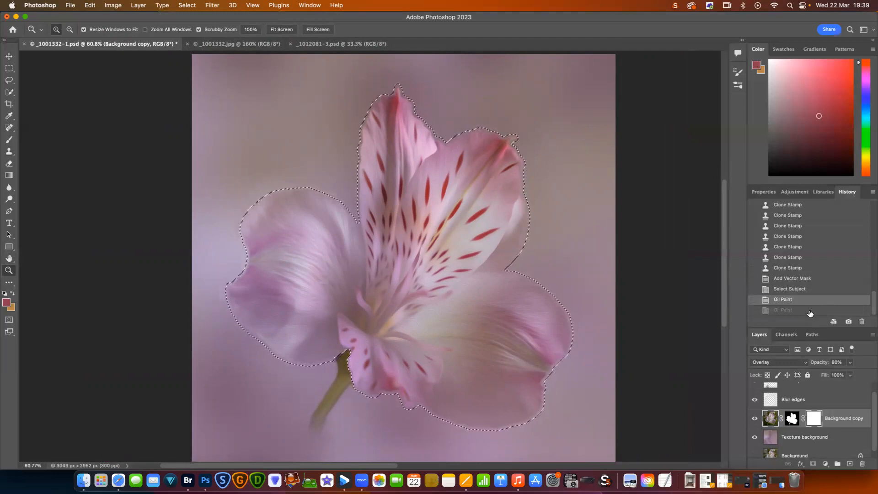
click(811, 310)
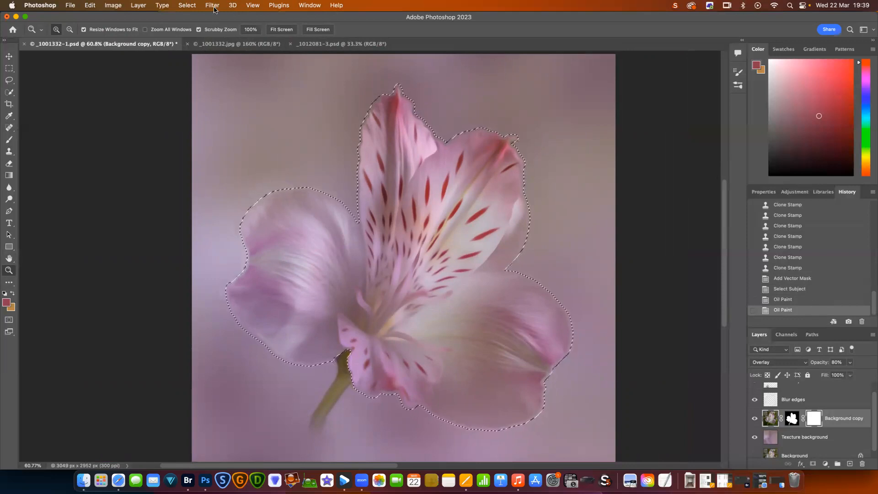
click(187, 5)
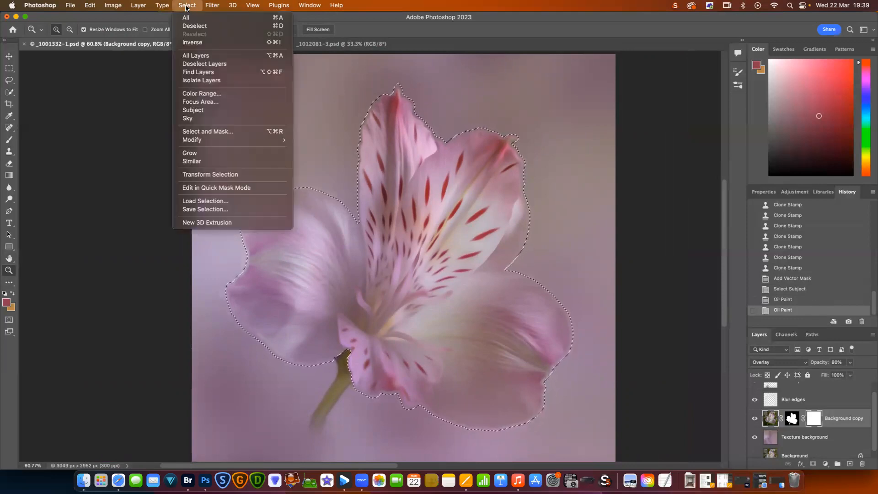
click(199, 26)
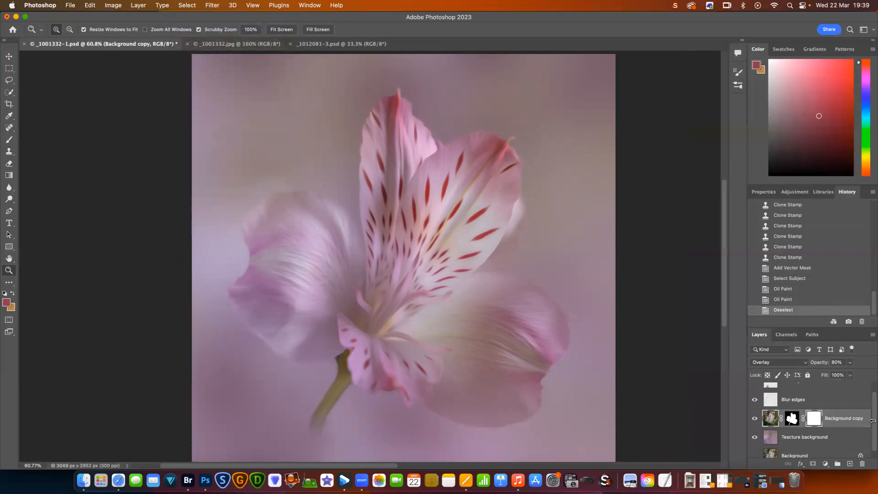
drag(872, 423, 873, 402)
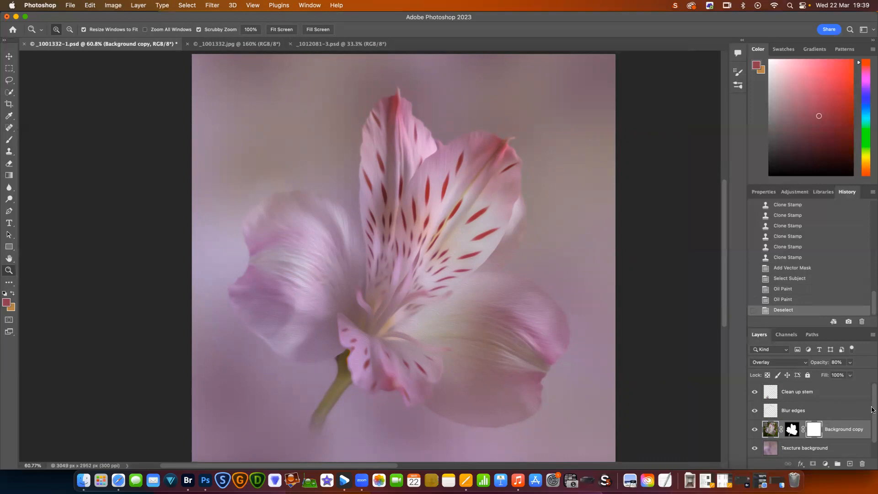
scroll(871, 410, down, 1)
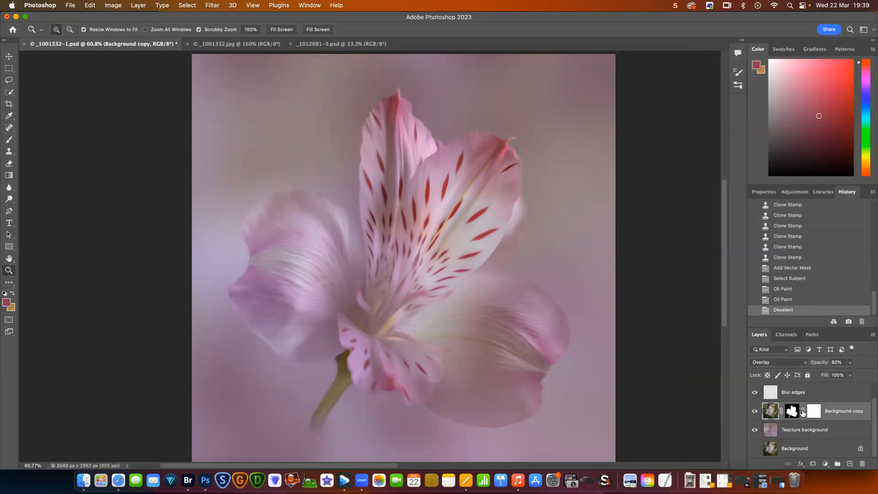
click(802, 413)
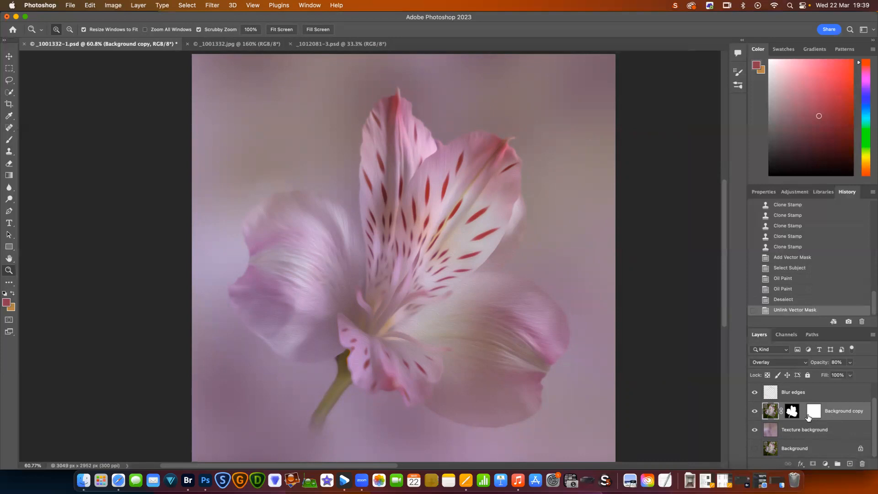
click(816, 300)
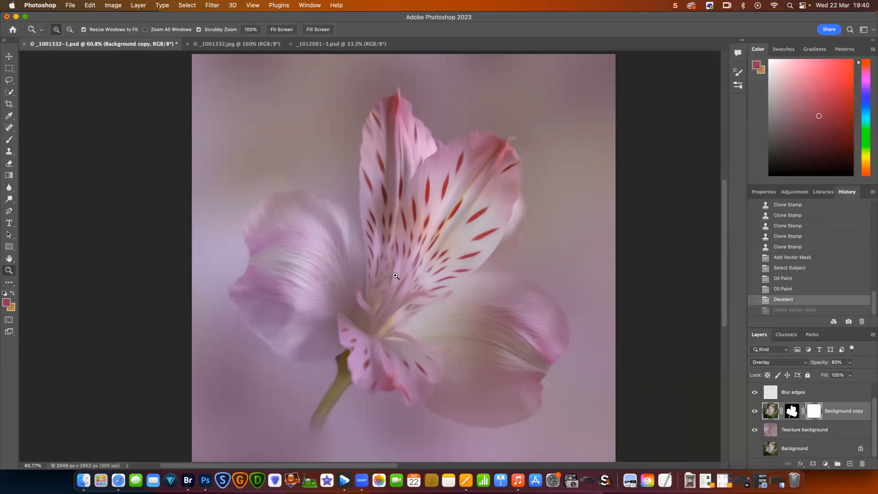
Flatten the image, discarding the hidden layers, and unlock the flattened Background layer.
mouse_move(434, 266)
mouse_down()
mouse_move(423, 267)
mouse_move(433, 271)
mouse_up()
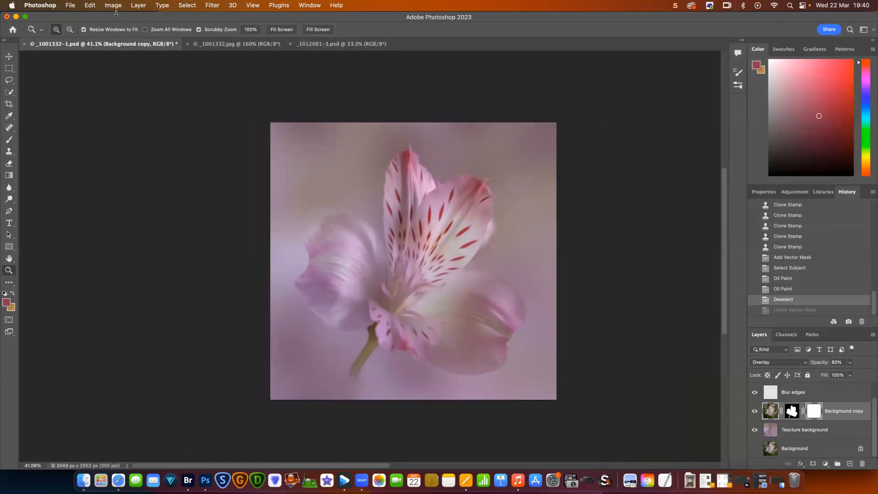
click(139, 7)
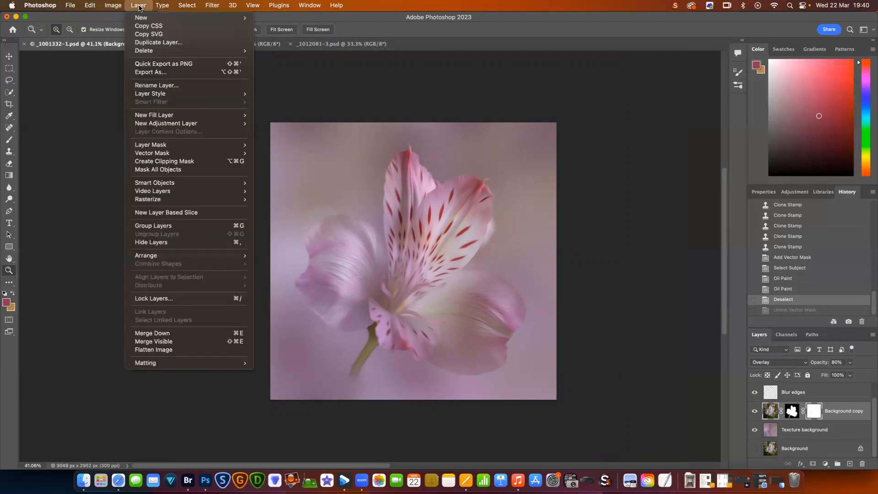
click(164, 351)
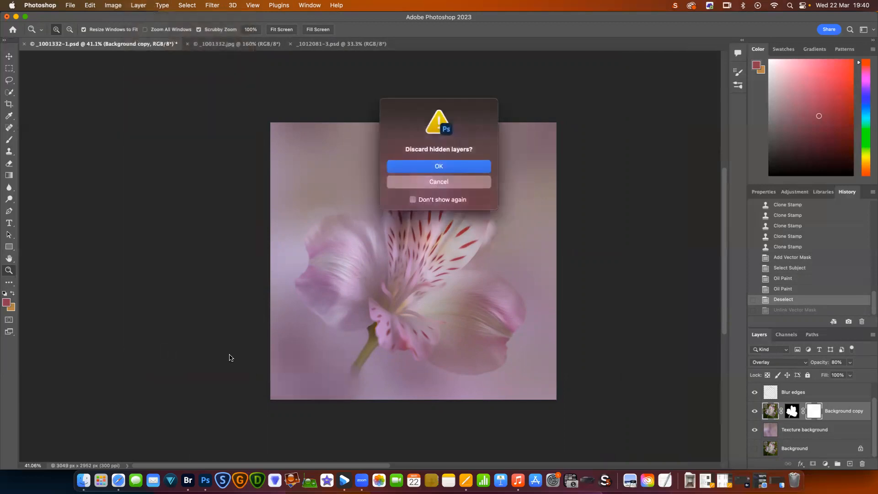
click(438, 168)
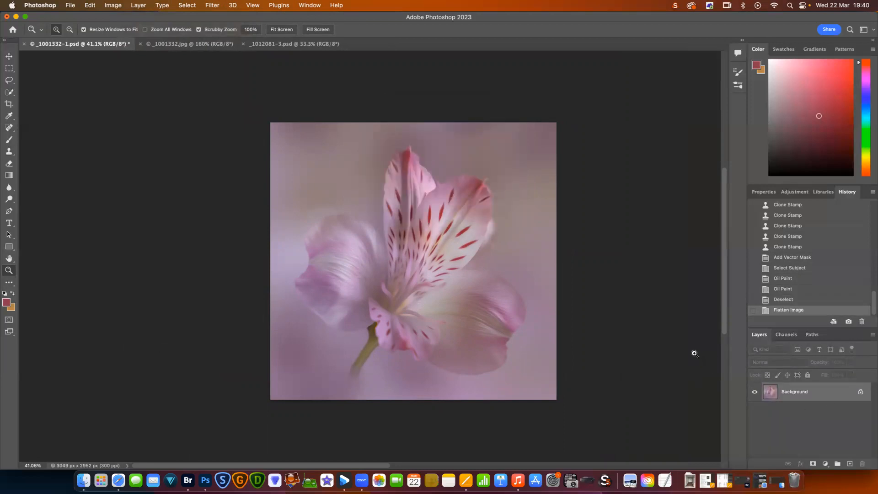
click(860, 394)
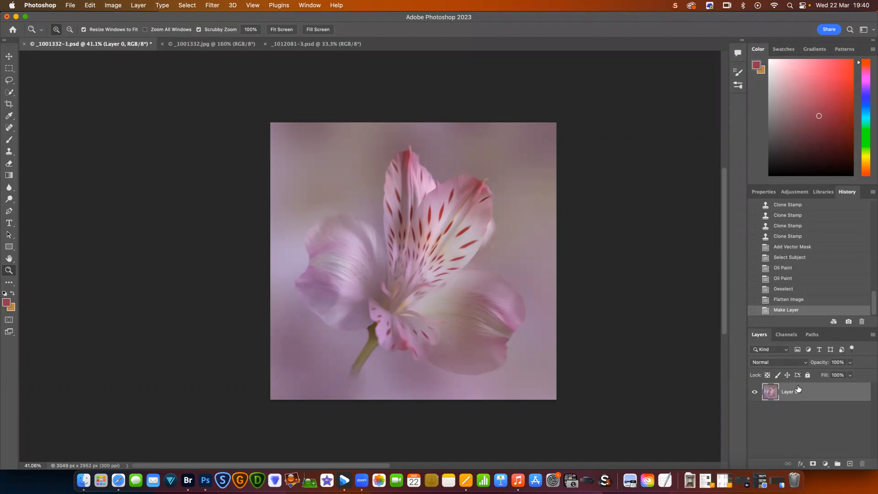
click(90, 6)
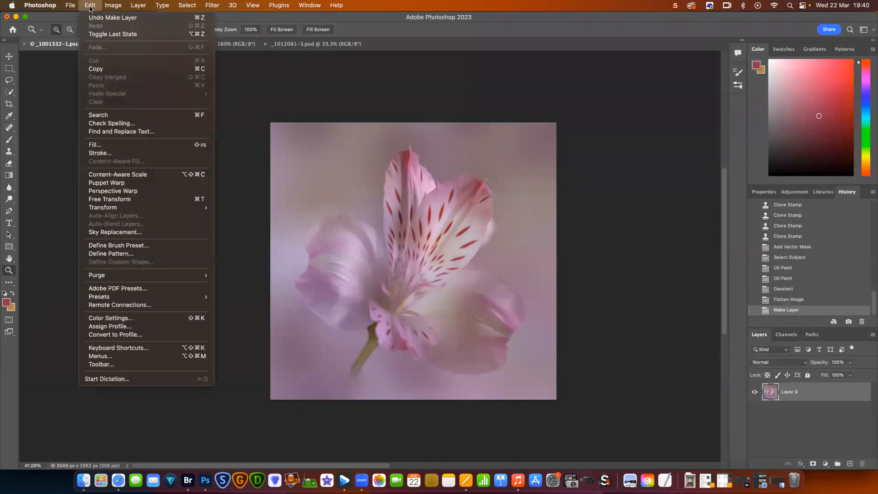
click(115, 154)
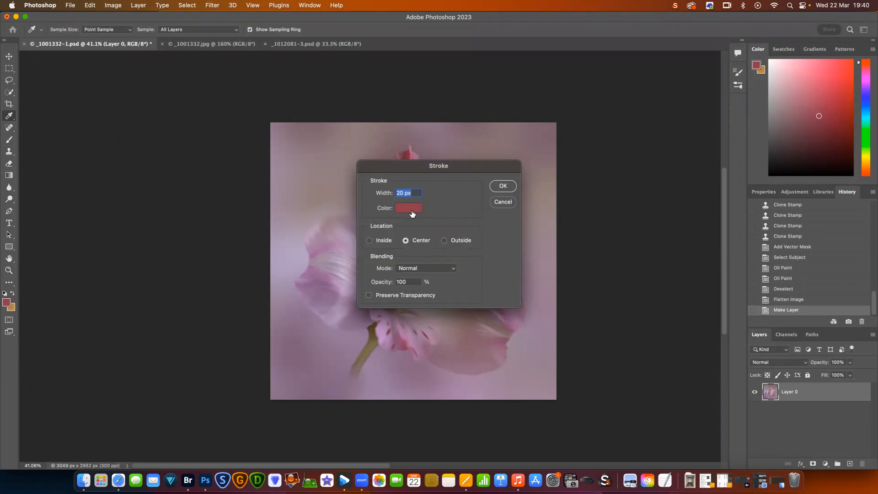
click(505, 202)
key(z)
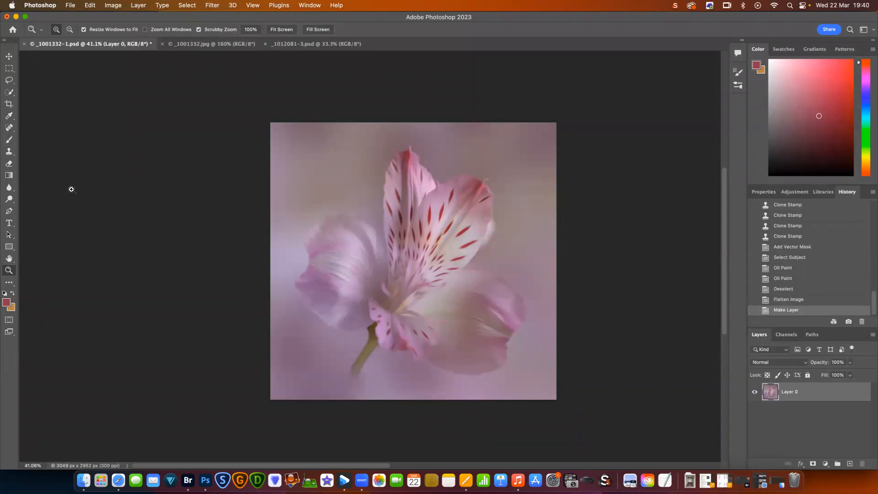
Sample a muted pink from the outer edge of the upper-right petal as the foreground color with the Eyedropper.
click(11, 117)
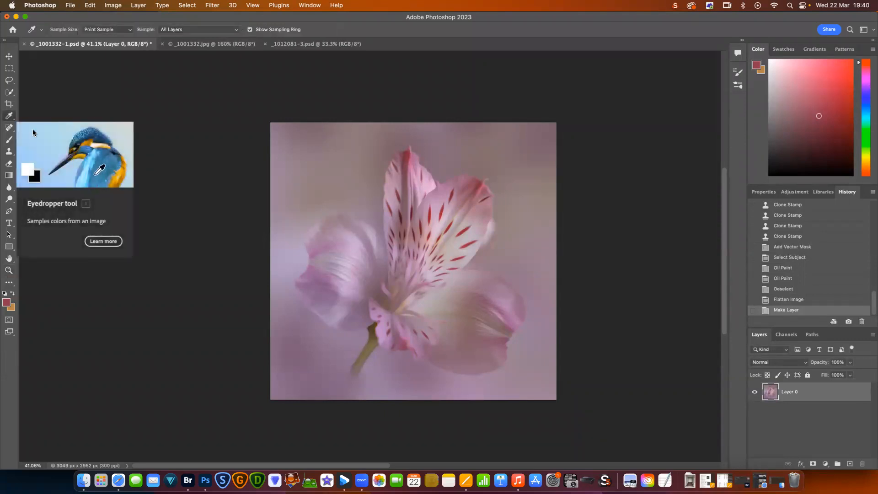
click(480, 179)
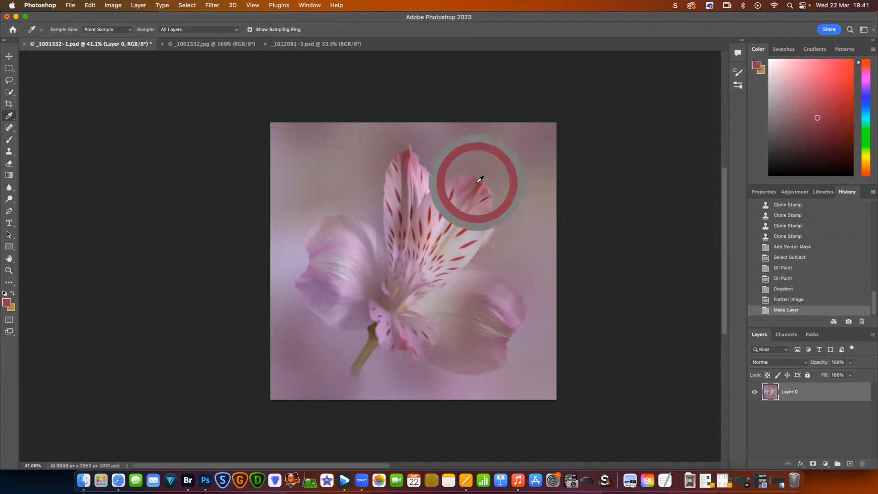
click(489, 207)
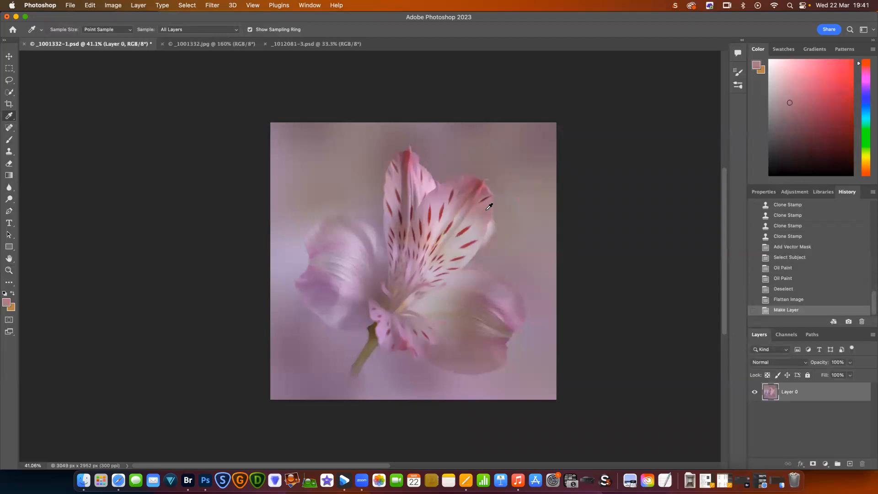
Sample a deeper red from the upper tip of the upper-right petal as the foreground color with the Eyedropper.
click(452, 245)
click(481, 177)
Try a 20 px centered stroke in the sampled red around the image, and revert to the state before it.
click(87, 6)
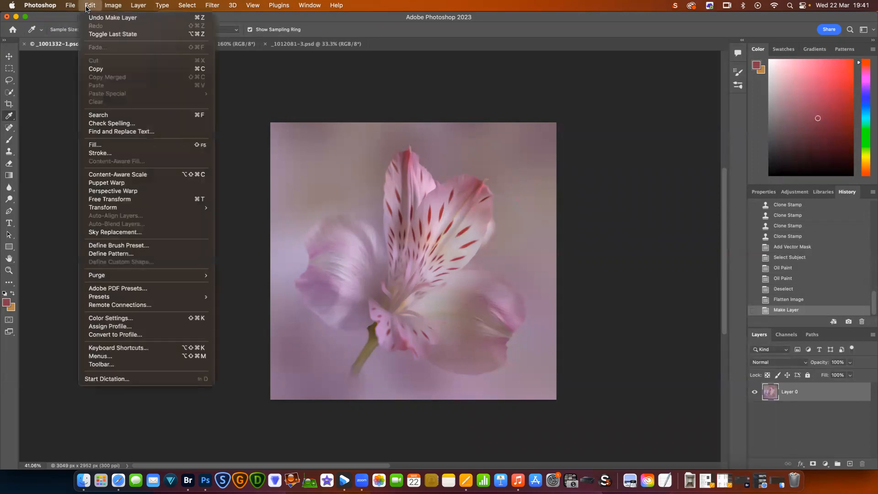
click(117, 156)
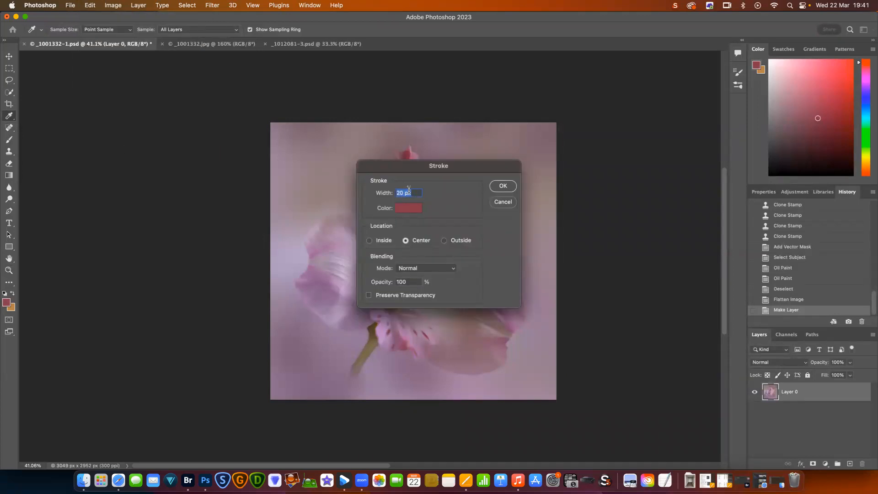
click(504, 186)
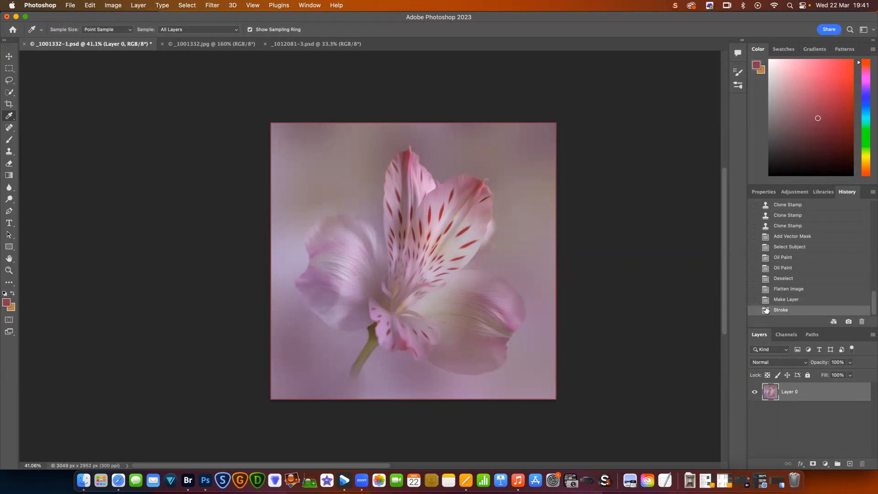
click(803, 301)
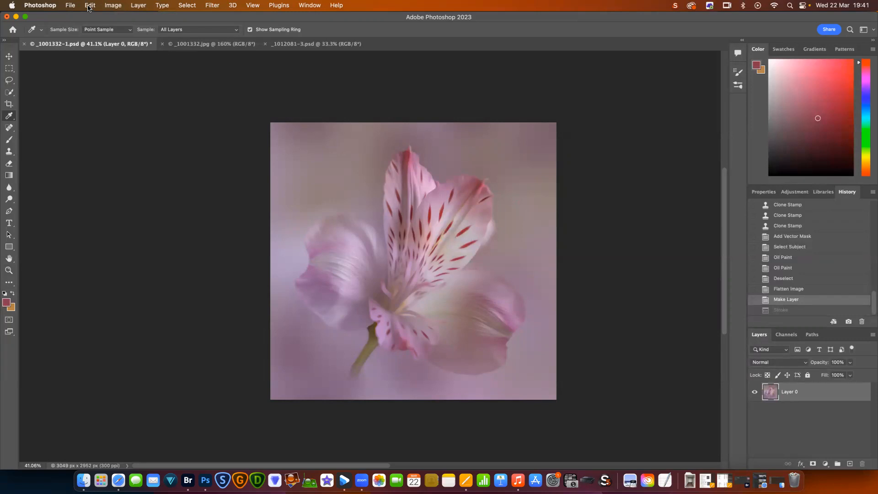
Add a 19 px centered stroke in the sampled red around the image, in Normal mode at 100% opacity.
click(112, 5)
mouse_move(91, 6)
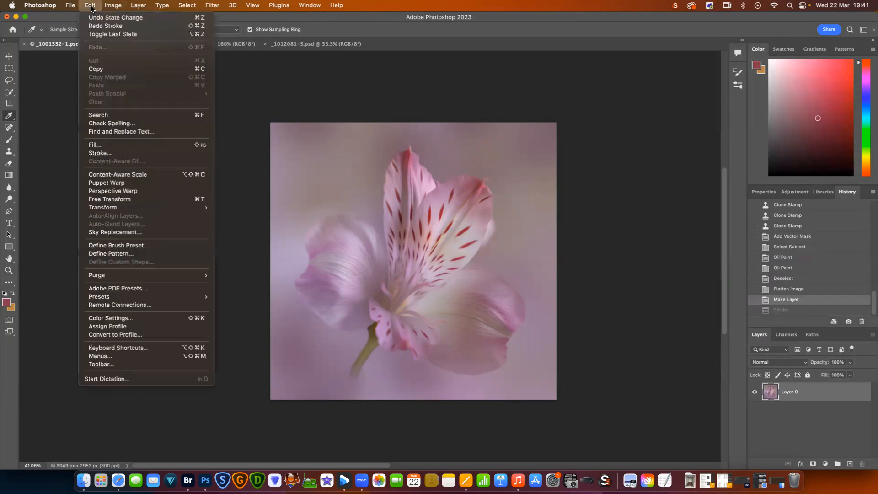
click(139, 153)
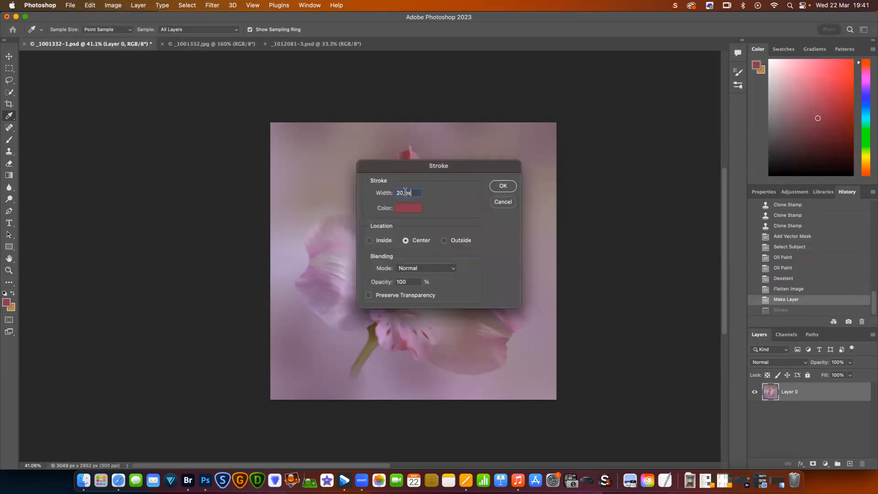
text(19)
click(503, 186)
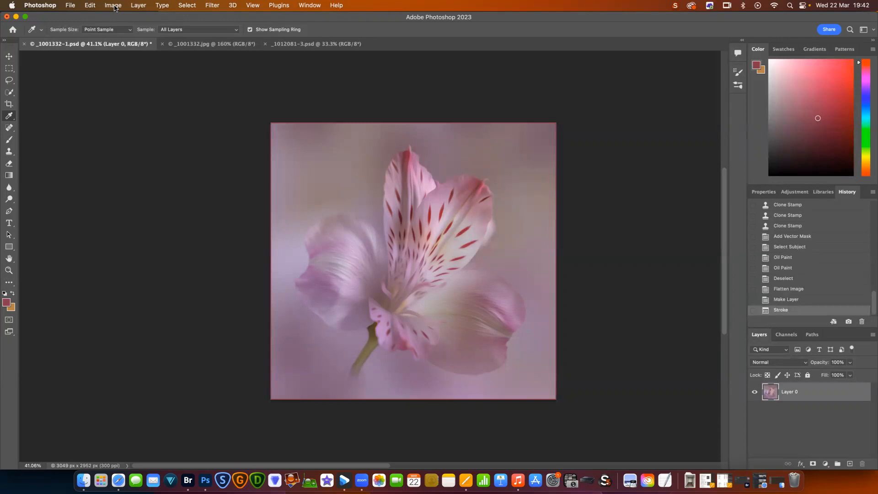
Resize the image proportionally to a width of 1024 pixels, and inspect the bordered result up close.
click(114, 6)
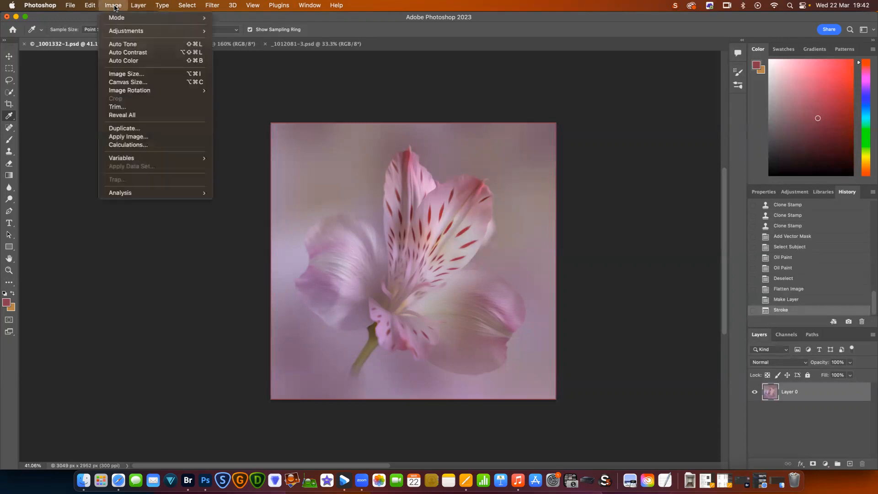
click(136, 74)
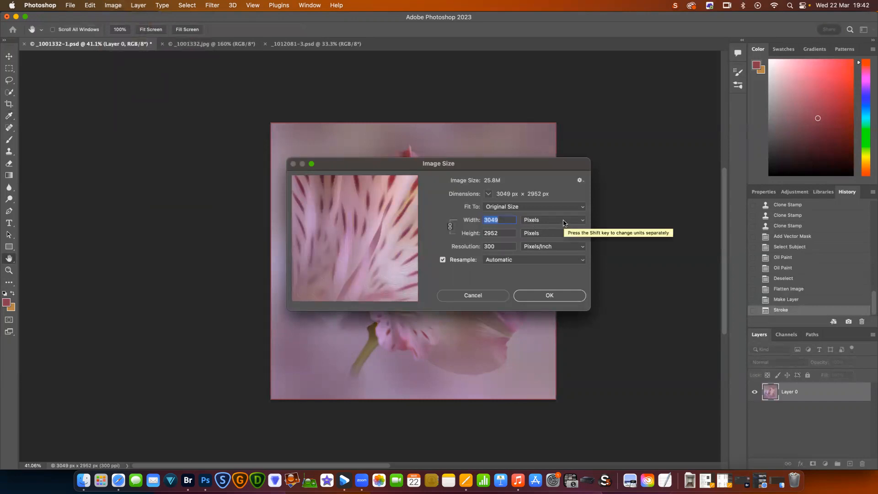
text(1024)
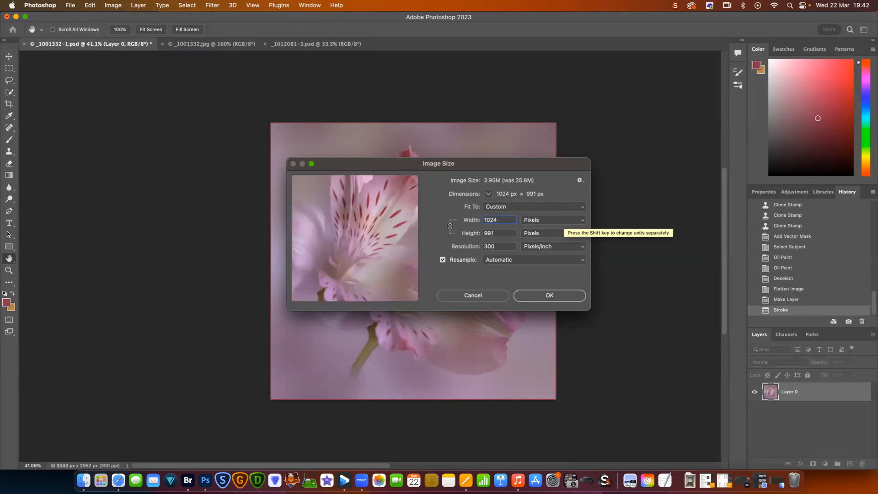
click(551, 295)
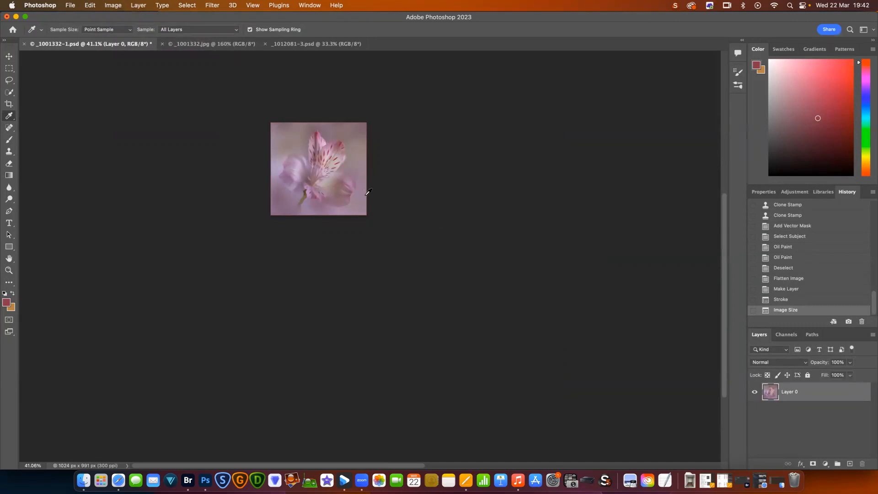
click(9, 271)
drag(312, 184, 366, 181)
drag(725, 309, 724, 268)
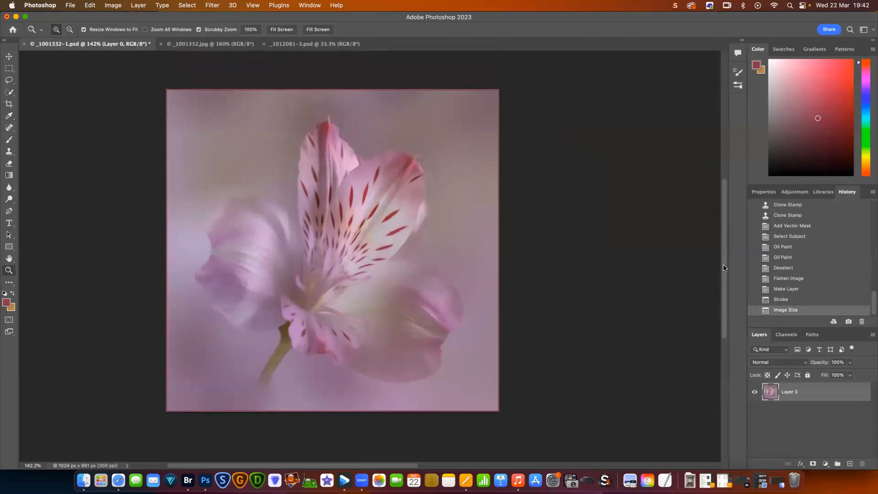